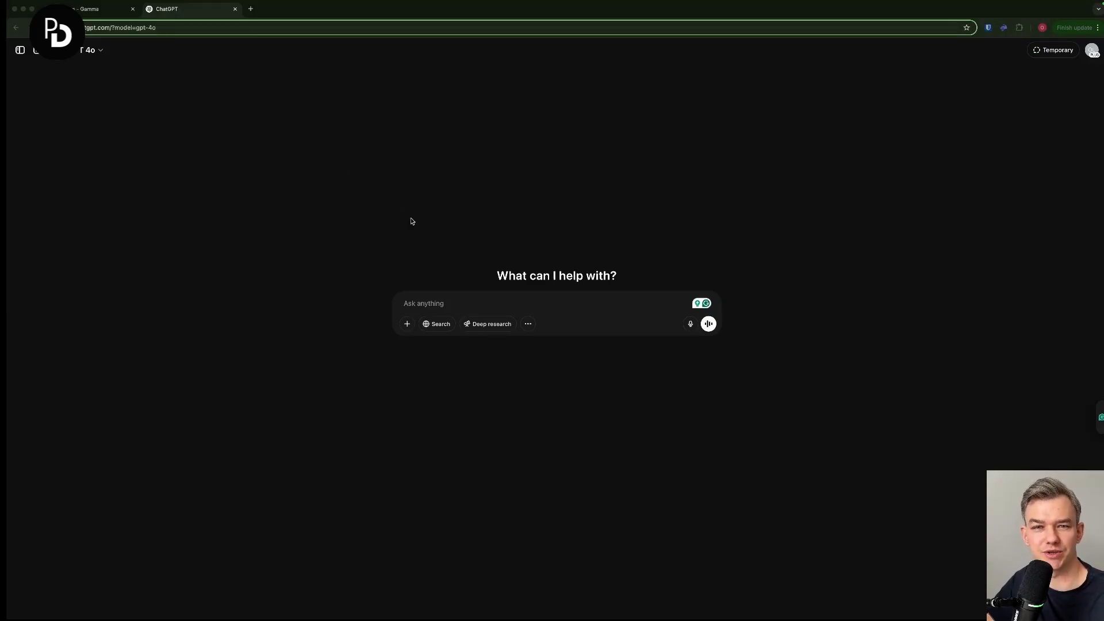
# - Enter the prepared prompt requesting detailed slide instructions for a presentation titled "5 benefits of email marketing" aimed at entrepreneurs with 1-10 MLN USD revenue
pyautogui.click(459, 301)
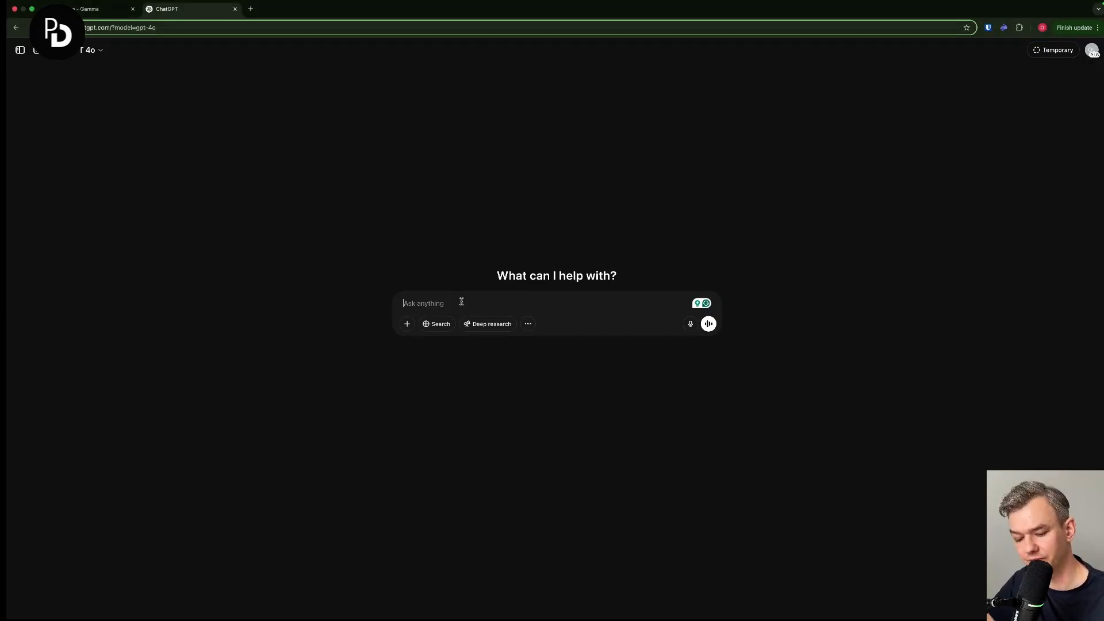
pyautogui.write('Provide me with detailed instructions for creating a presentation titled "5 benefits of email marketing. The presentation targets entrepreneurs with revenue between 1-10 MLN USD from various industries that have never used email marketing in their efforts. It\'s supposed to highlight the benefits for their business and provide value. Instruction should contain: 1. Number of each slide with its title 2. Heading with the main topic of each slide 3. Content for the slide that will be engaging and informative at the same time (include data, interesting facts, and relevant information) I want you to mix and match the styles of the slides so the presentation can be visually appealing. Also, make sure to keep the amount of text small.')
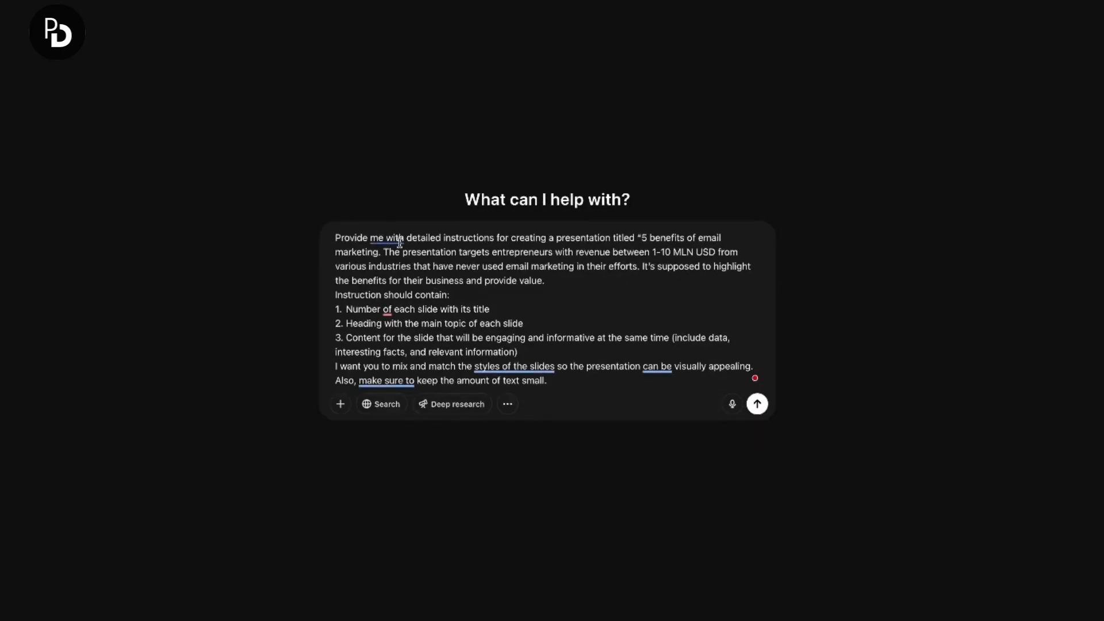
# - Review the prompt's presentation title, target audience, and its required slide titles, headings and content
pyautogui.moveTo(349, 238); pyautogui.dragTo(648, 236)
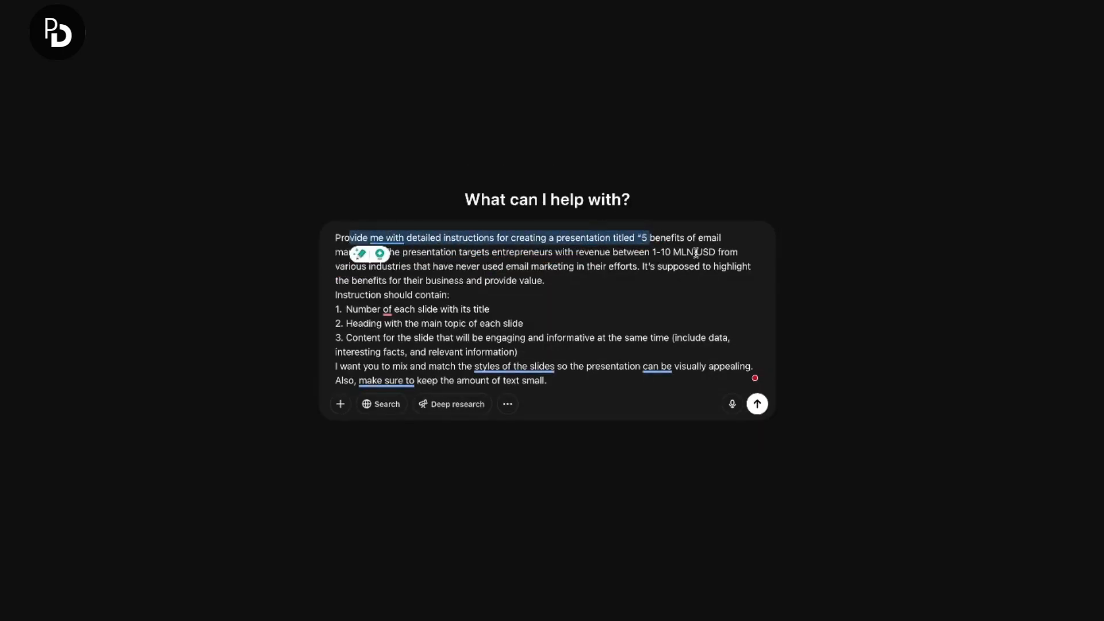
pyautogui.click(637, 236)
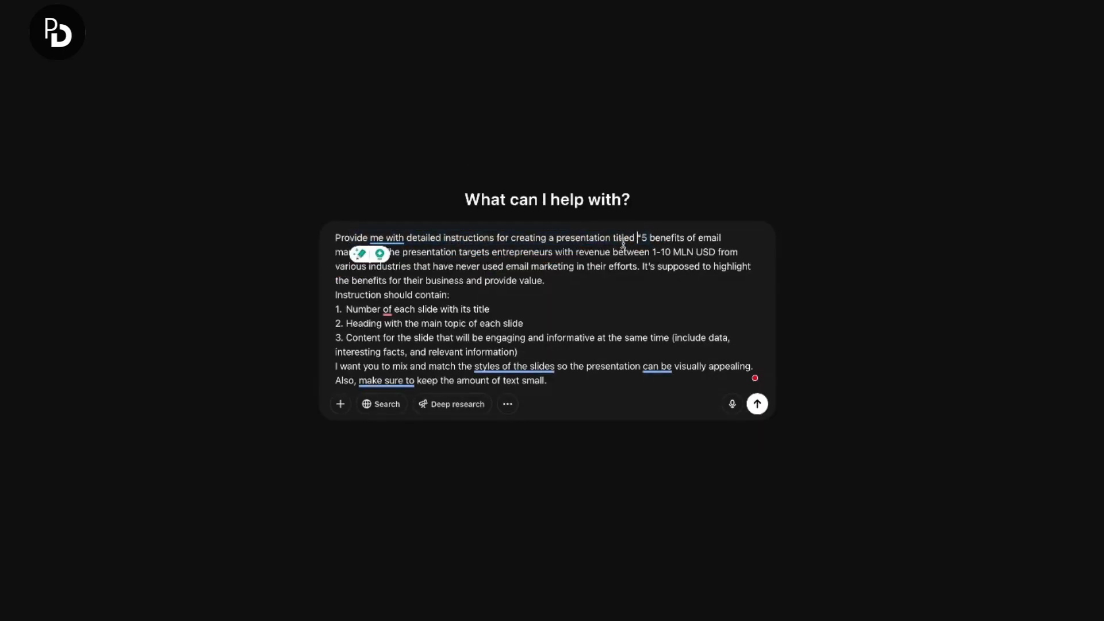
pyautogui.click(454, 267)
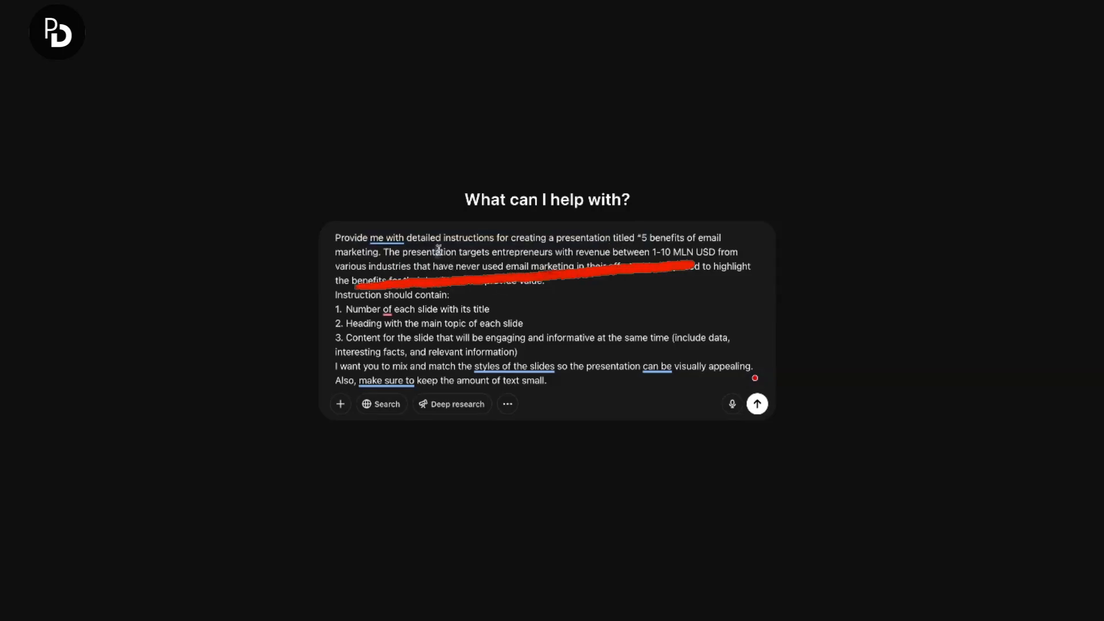
pyautogui.moveTo(435, 253); pyautogui.dragTo(616, 263)
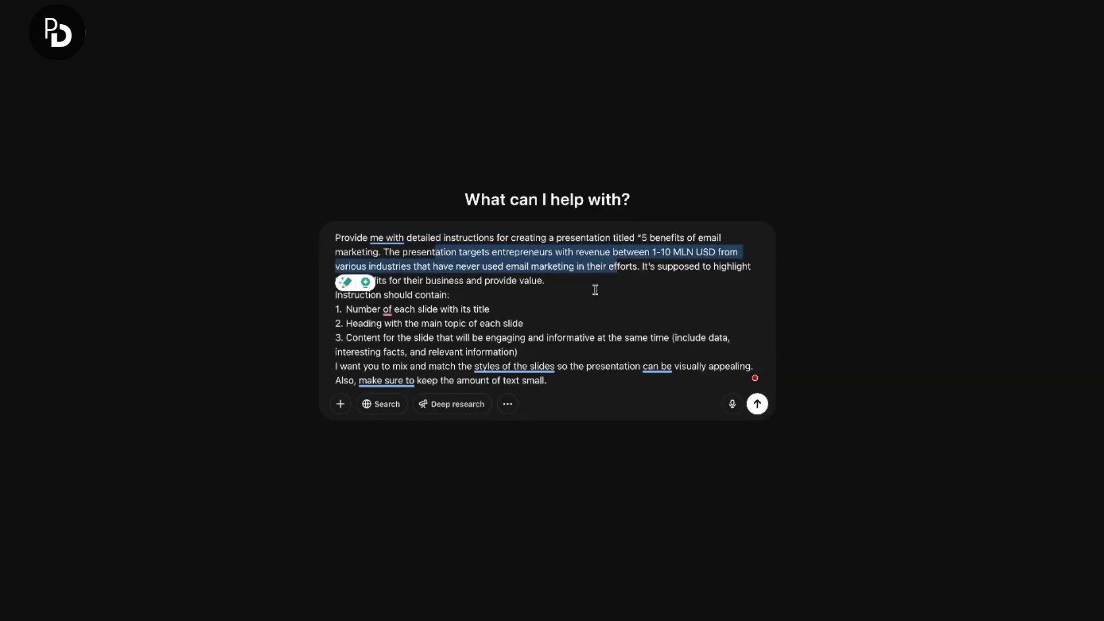
pyautogui.click(387, 288)
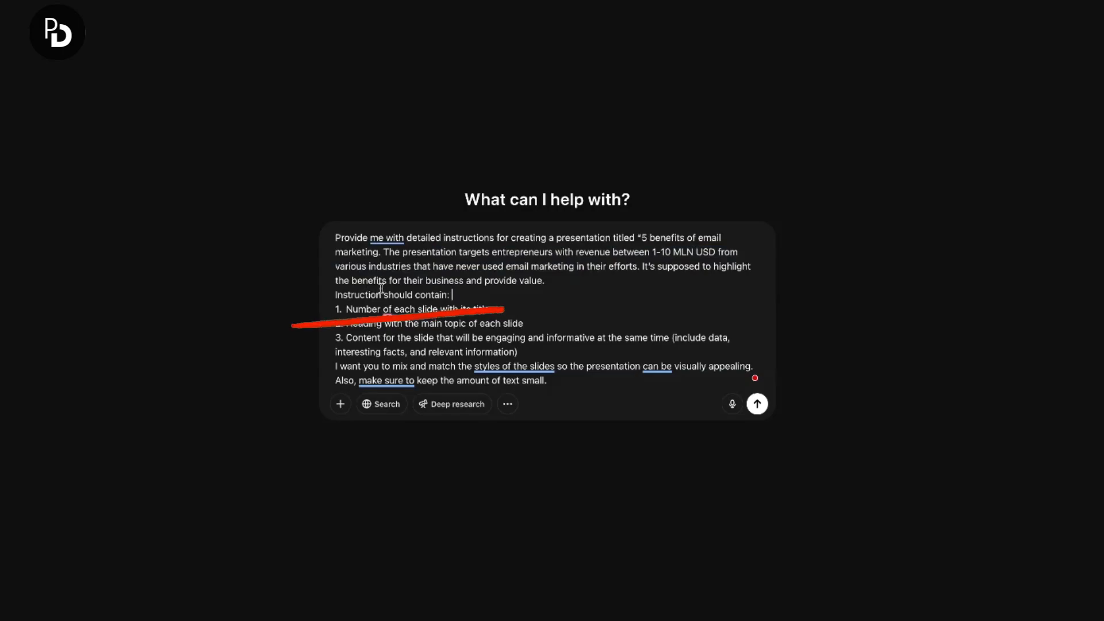
pyautogui.moveTo(367, 309); pyautogui.dragTo(562, 313)
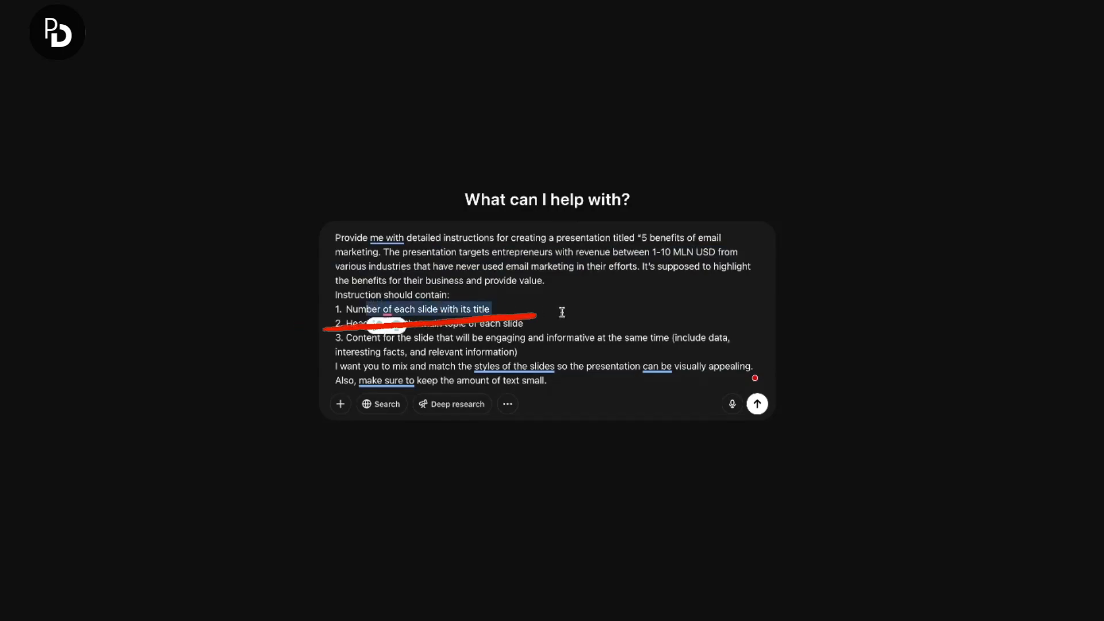
pyautogui.click(450, 341)
pyautogui.moveTo(404, 326); pyautogui.dragTo(539, 318)
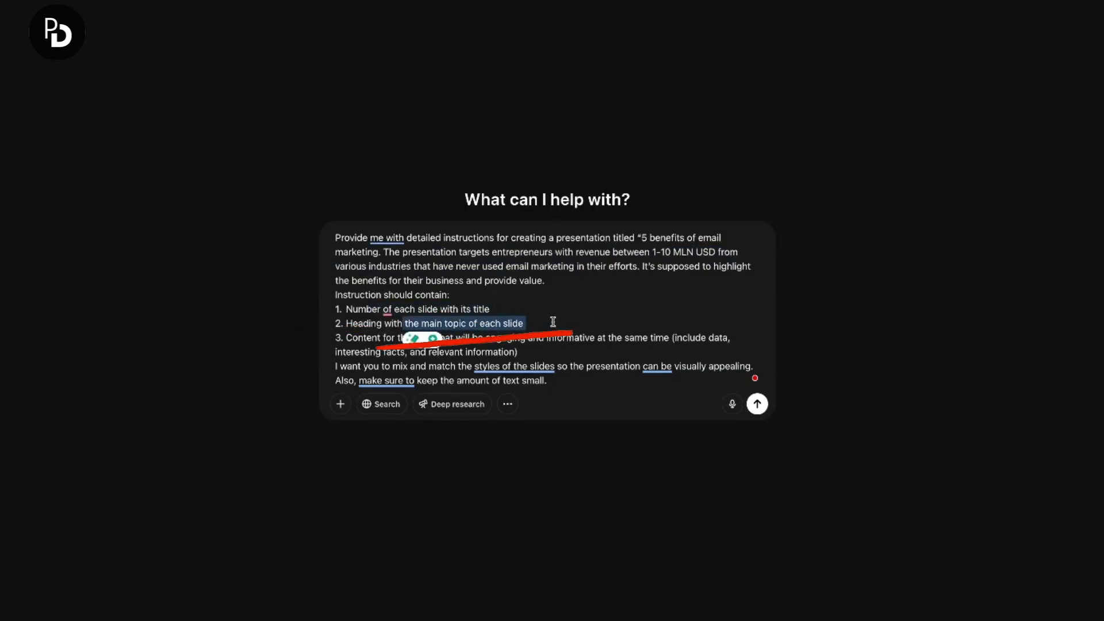
pyautogui.moveTo(346, 337)
pyautogui.mouseDown()
pyautogui.moveTo(635, 340)
pyautogui.moveTo(520, 353)
pyautogui.mouseUp()
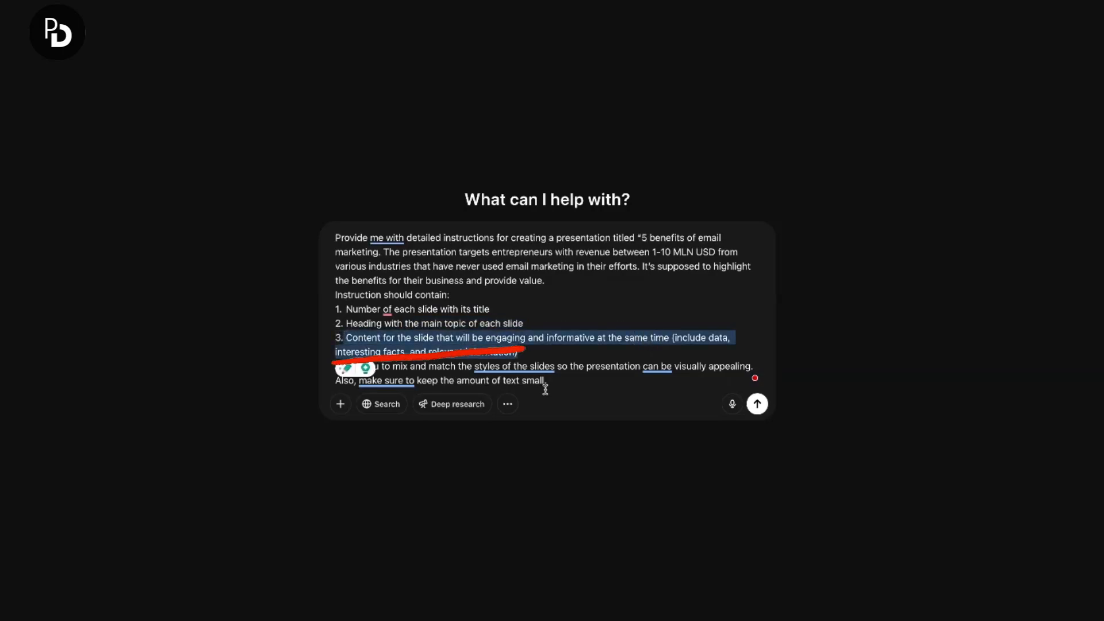
pyautogui.click(534, 337)
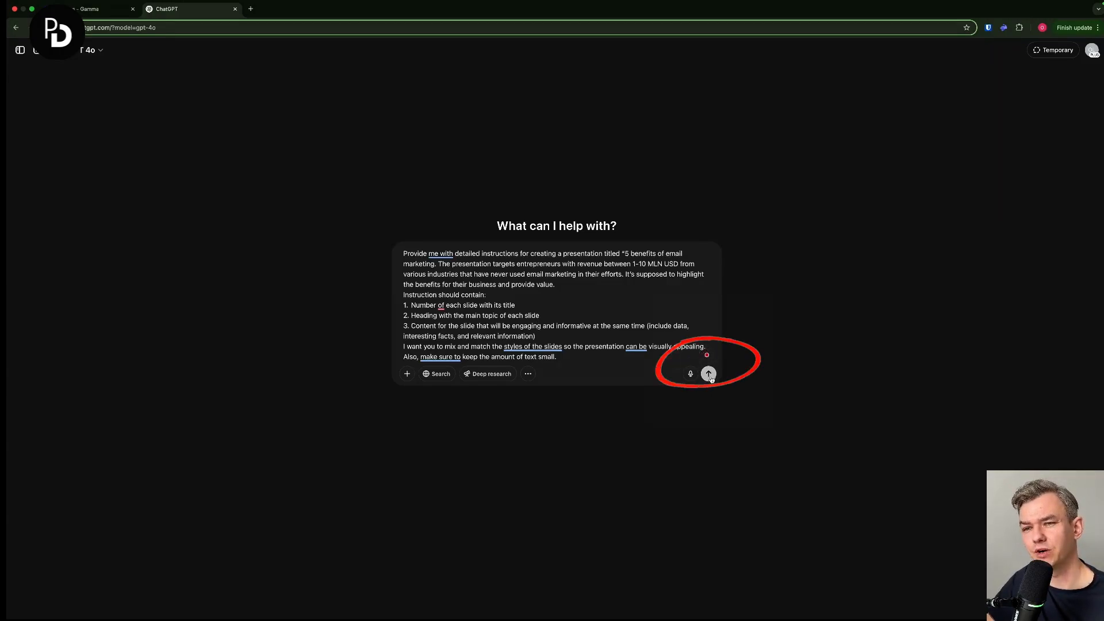
# - Submit the email marketing presentation prompt
pyautogui.click(708, 373)
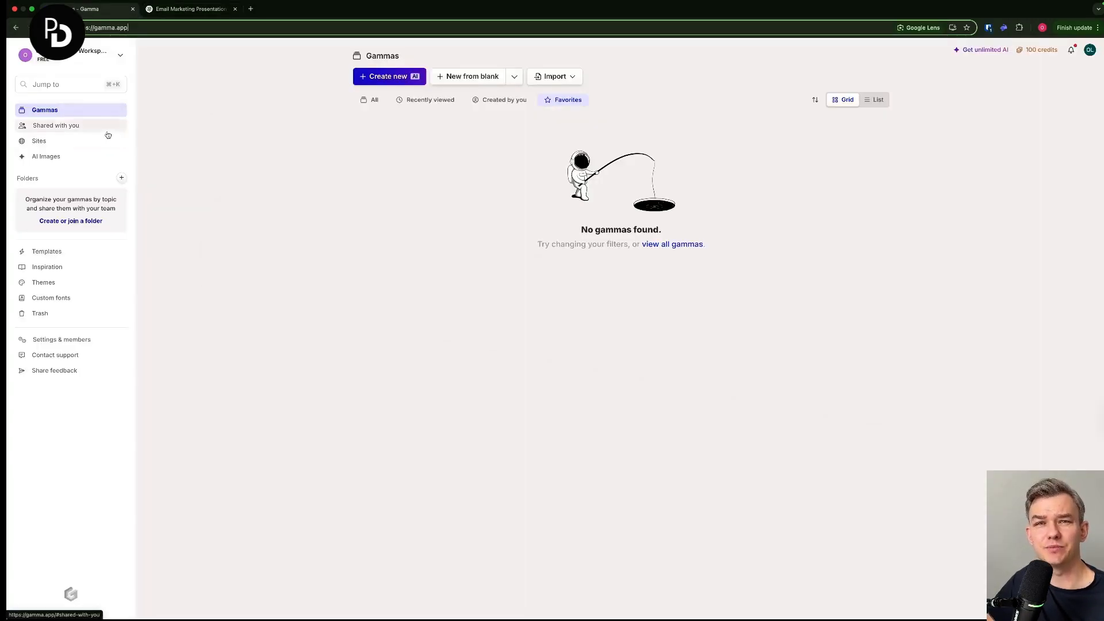
# - In ChatGPT, copy the generated outline from "Slide 1: Title Slide" through "Slide 10: Thank You + Contact Info"
pyautogui.click(389, 75)
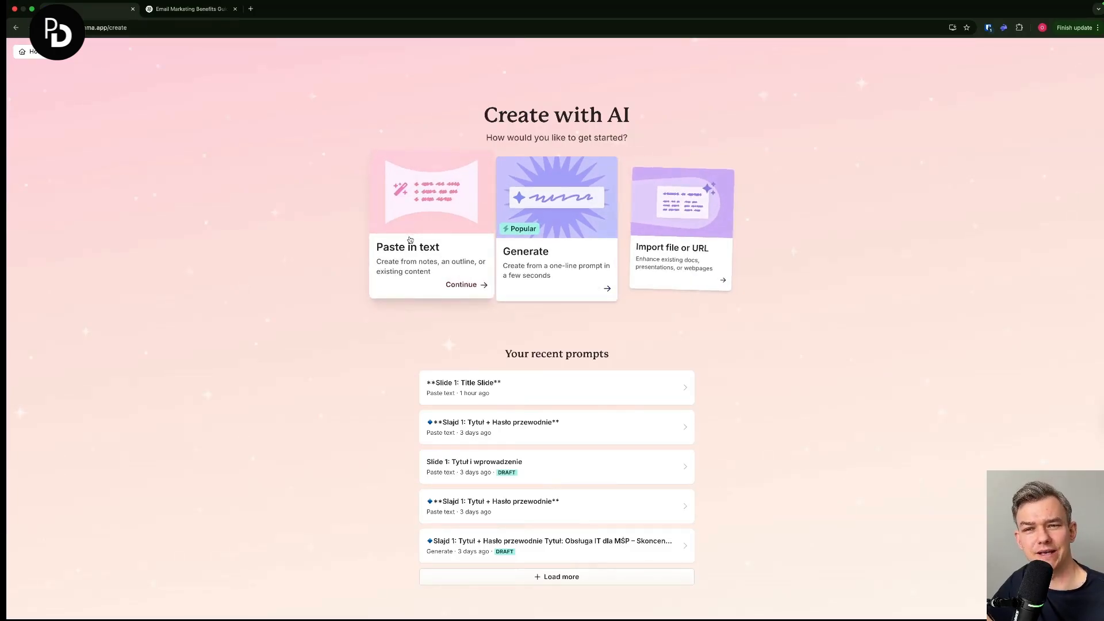
pyautogui.click(16, 28)
pyautogui.click(183, 9)
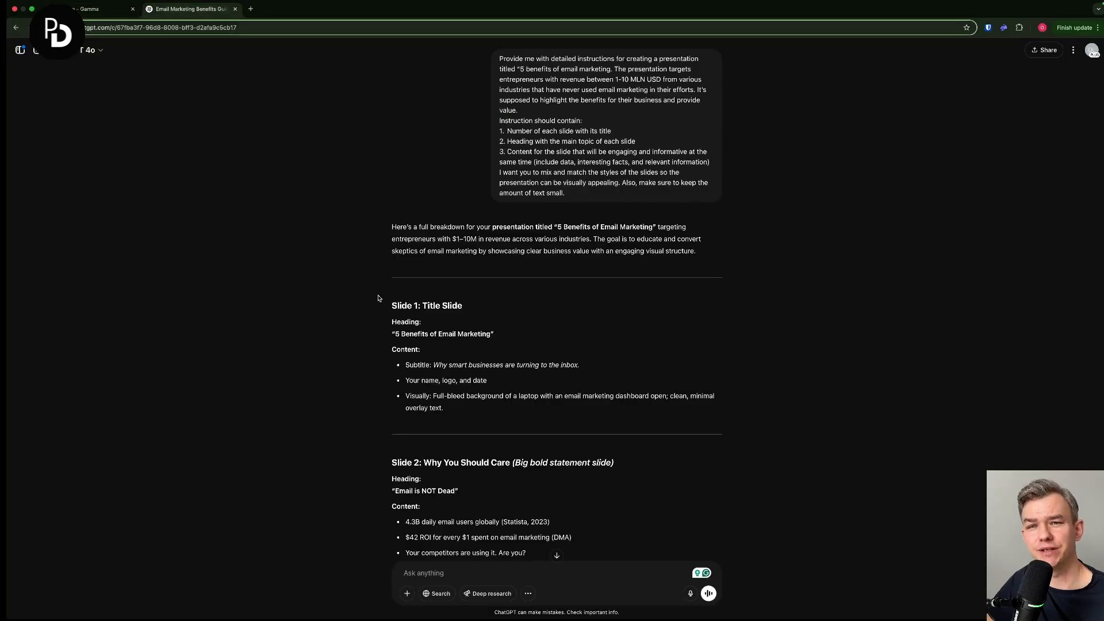
pyautogui.moveTo(378, 298); pyautogui.dragTo(738, 473)
pyautogui.rightClick(420, 364)
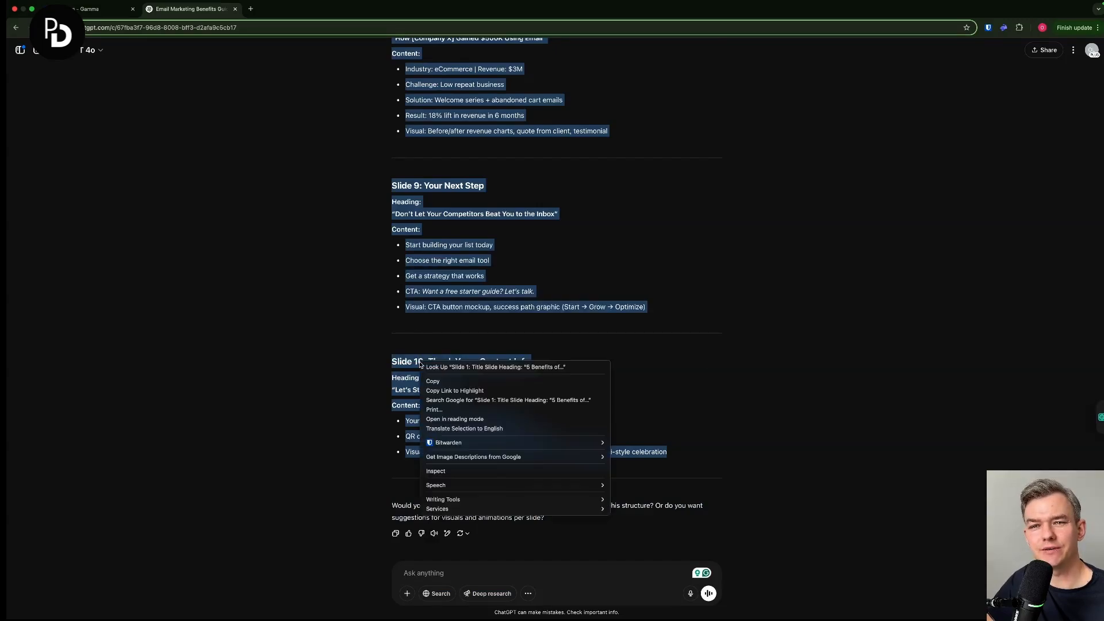
pyautogui.click(437, 380)
pyautogui.scroll(3, 482, 366)
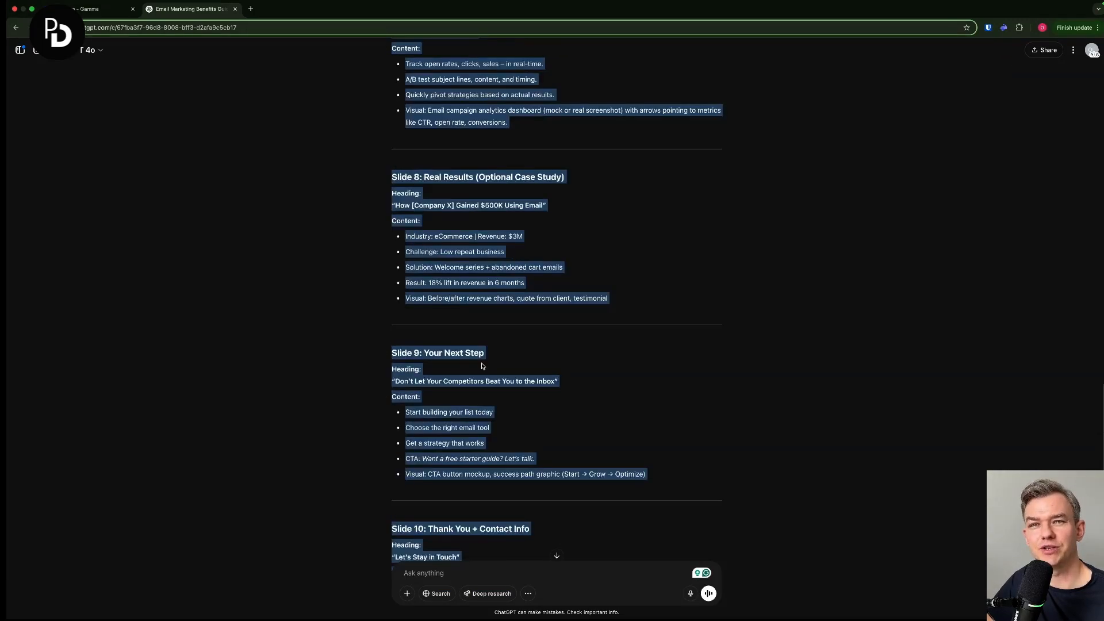
pyautogui.scroll(20, 482, 367)
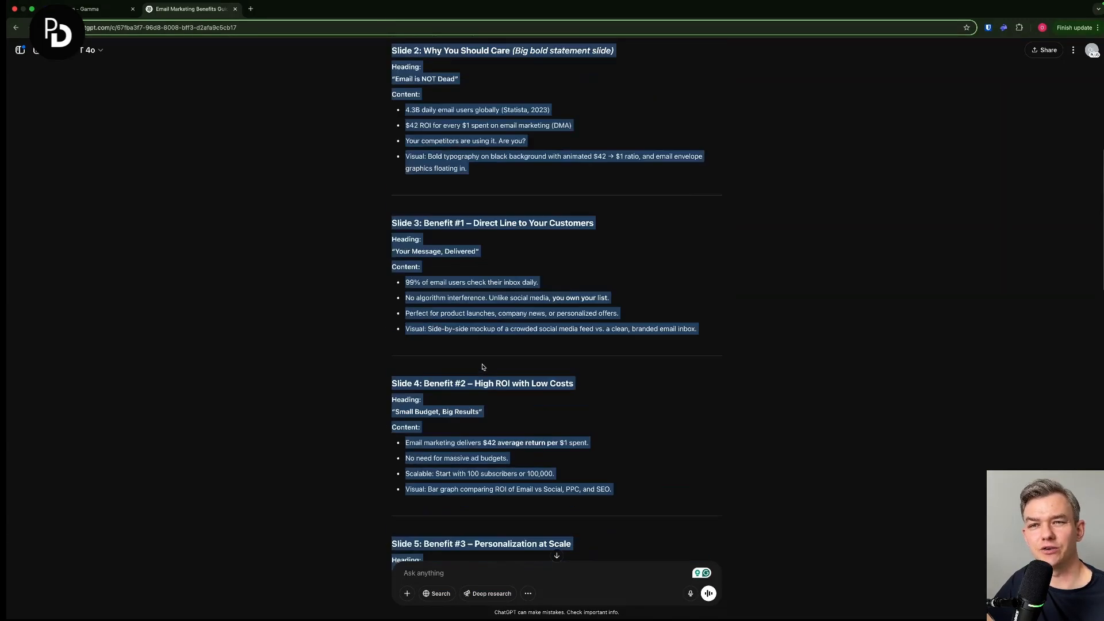
pyautogui.scroll(3, 482, 366)
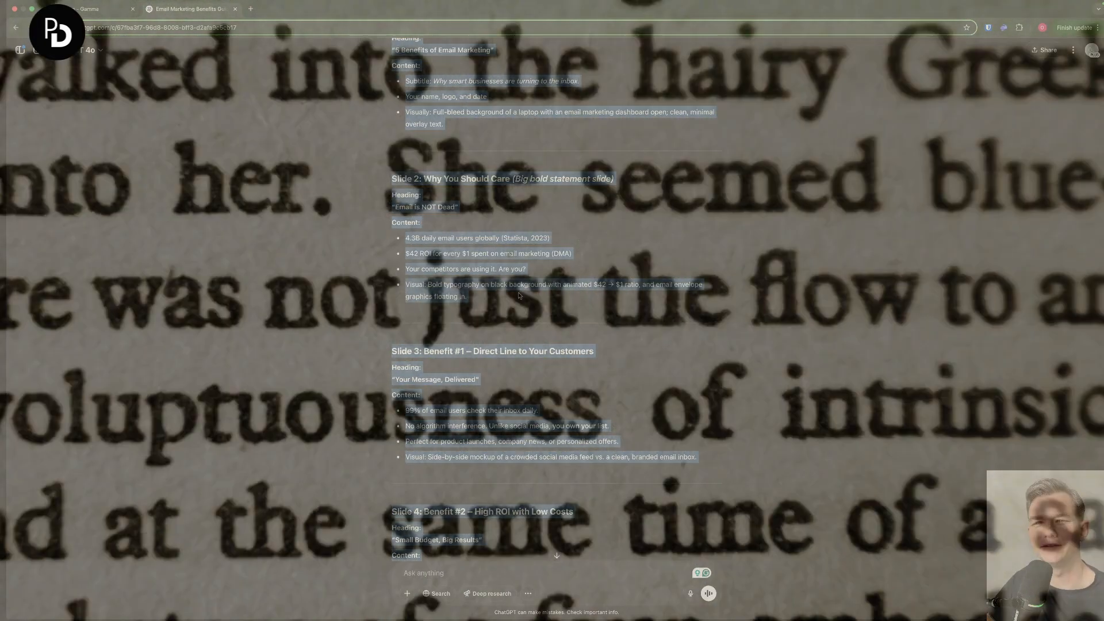
pyautogui.scroll(2, 516, 292)
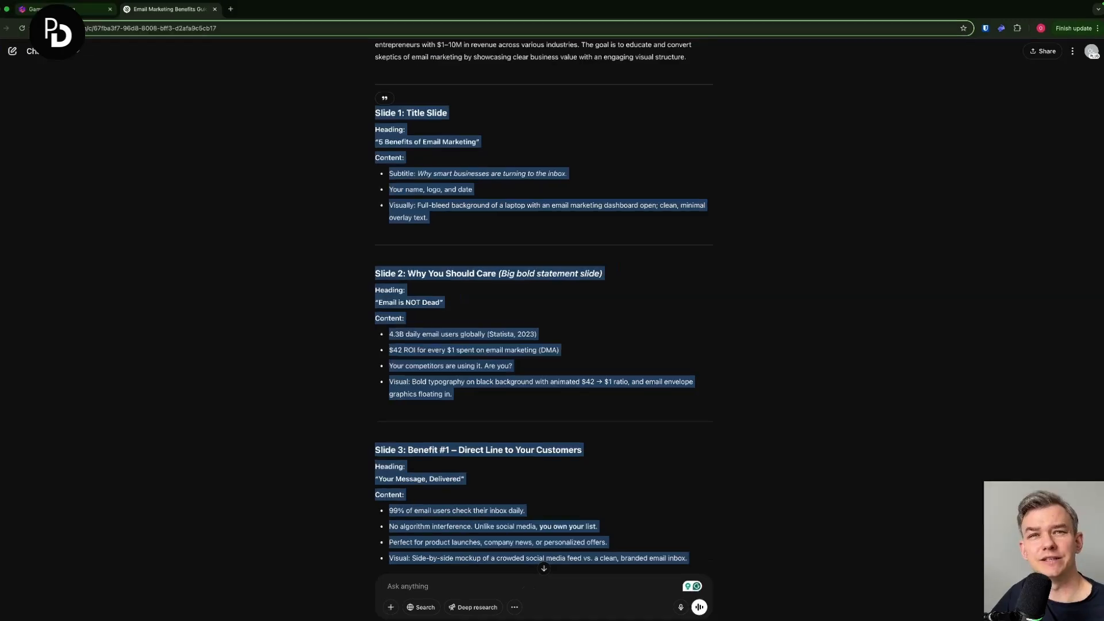
# - Switch to Gamma, start a new AI creation from pasted text, insert the copied slide outline and continue with the Presentation type
pyautogui.click(67, 9)
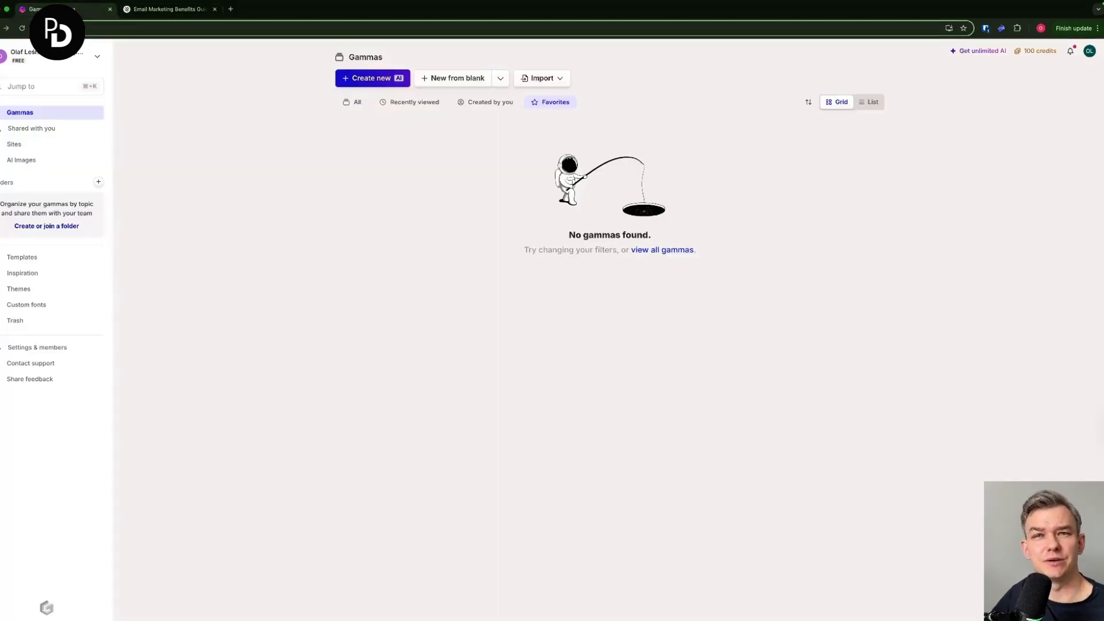
pyautogui.click(392, 81)
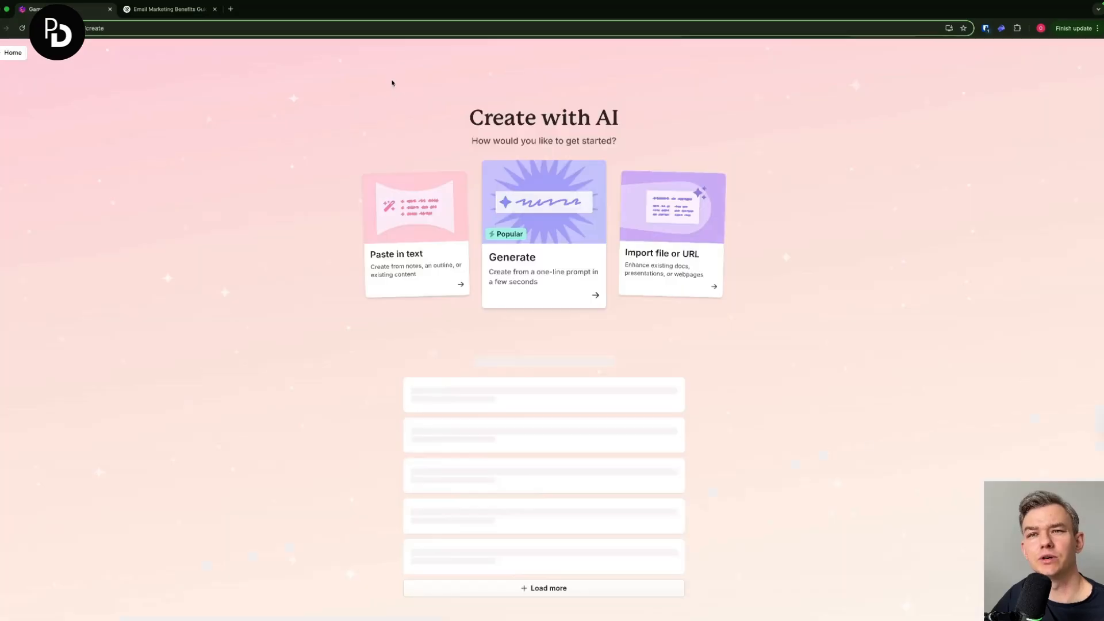
pyautogui.click(409, 241)
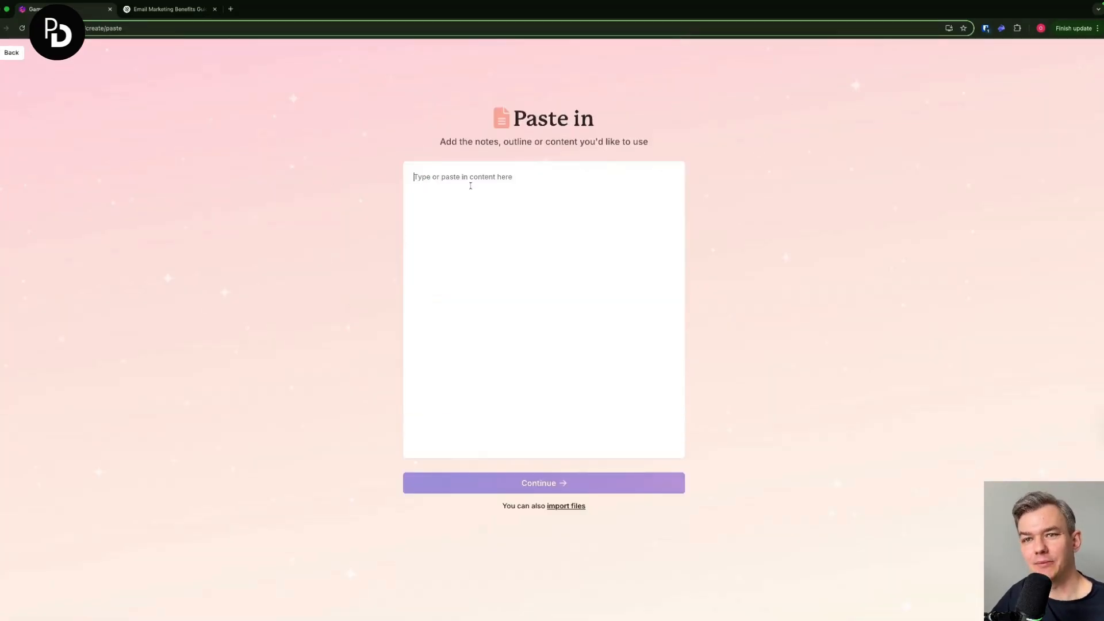
pyautogui.hotkey('ctrl', 'v')
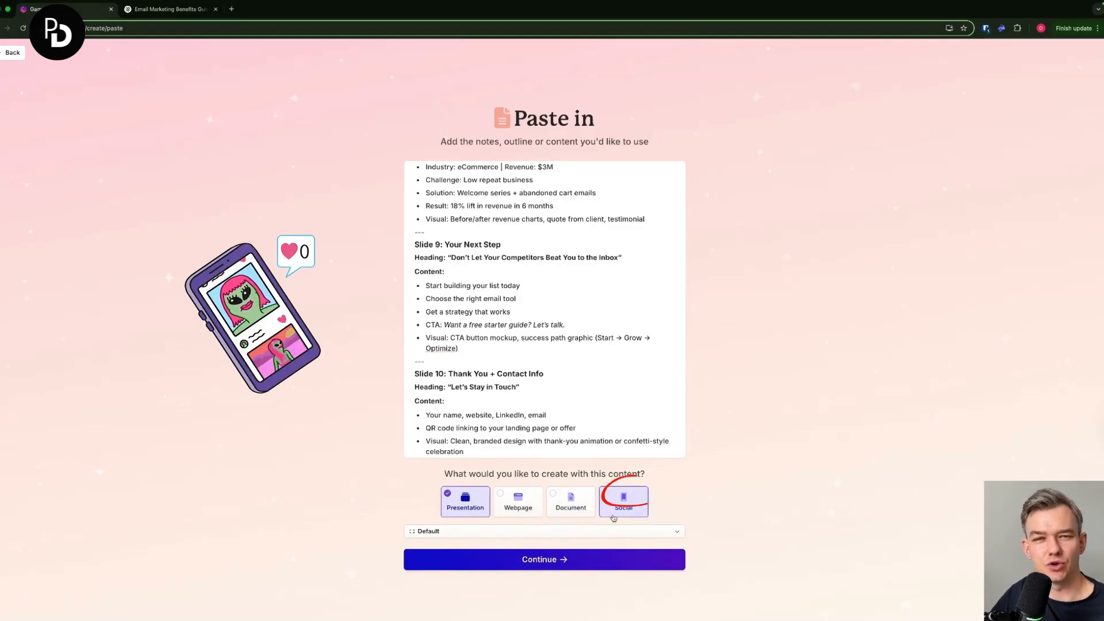
pyautogui.click(566, 559)
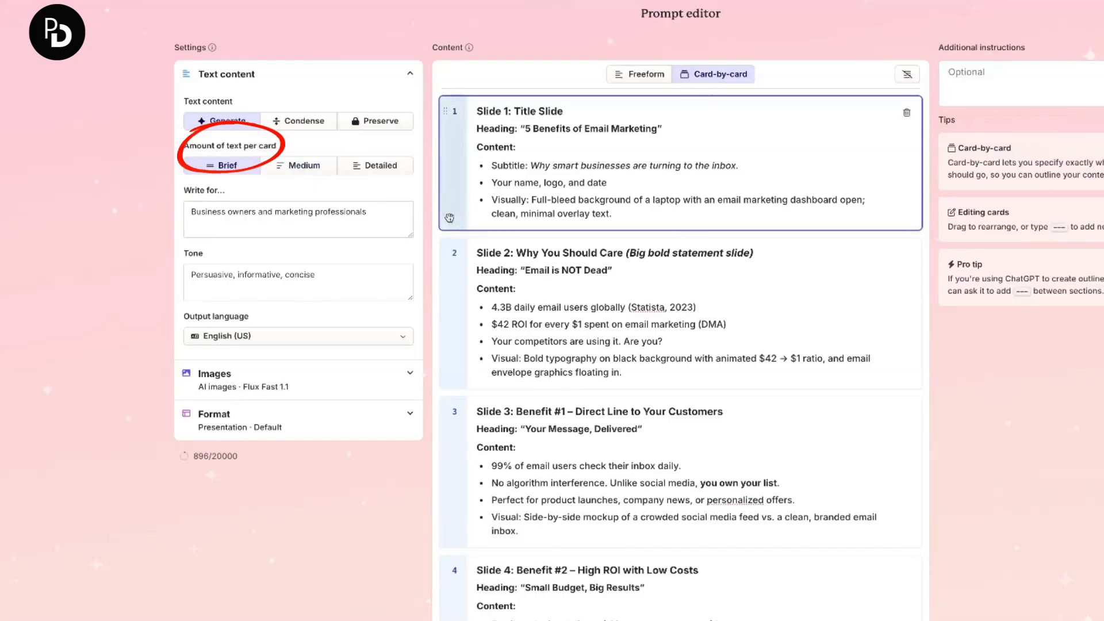
# - Examine the prompt editor's text content settings, including the tone and the available output languages
pyautogui.click(394, 269)
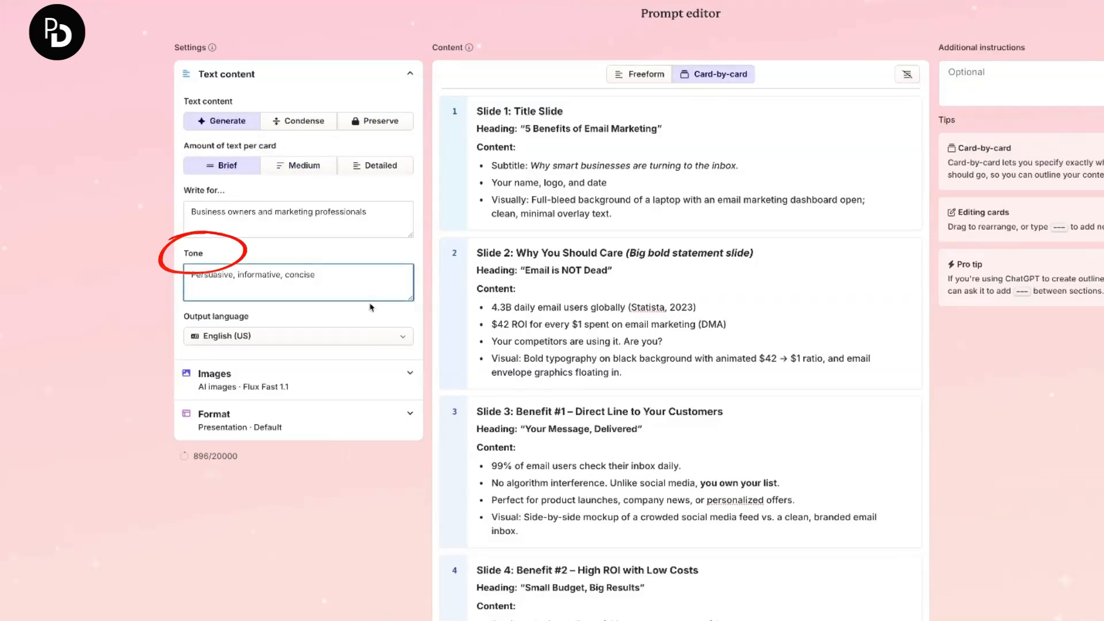
pyautogui.click(360, 336)
pyautogui.click(359, 336)
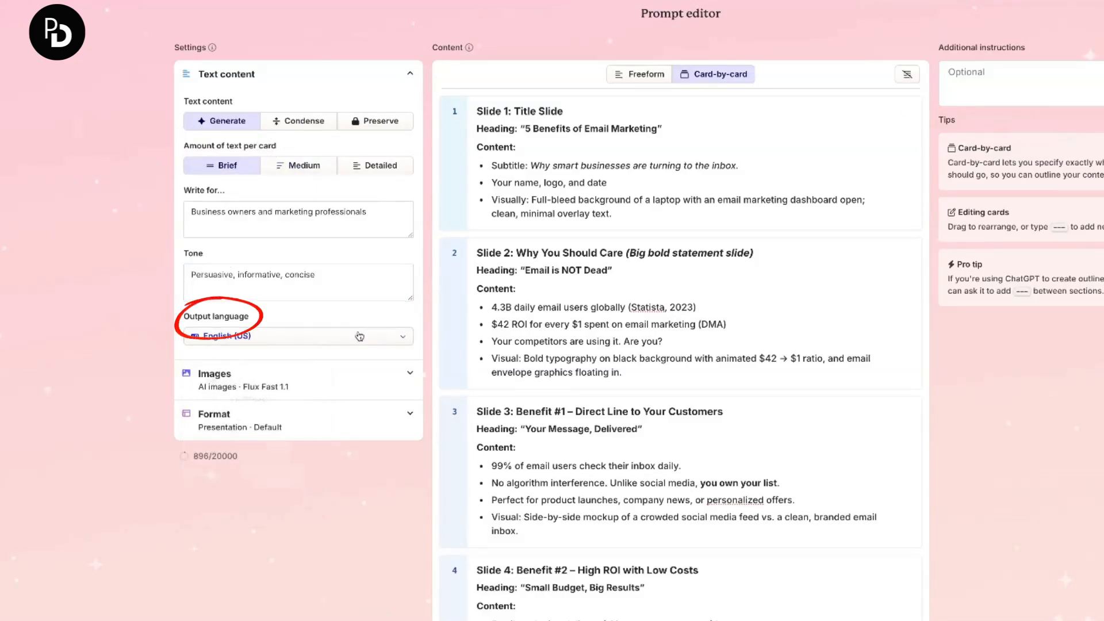
pyautogui.click(360, 336)
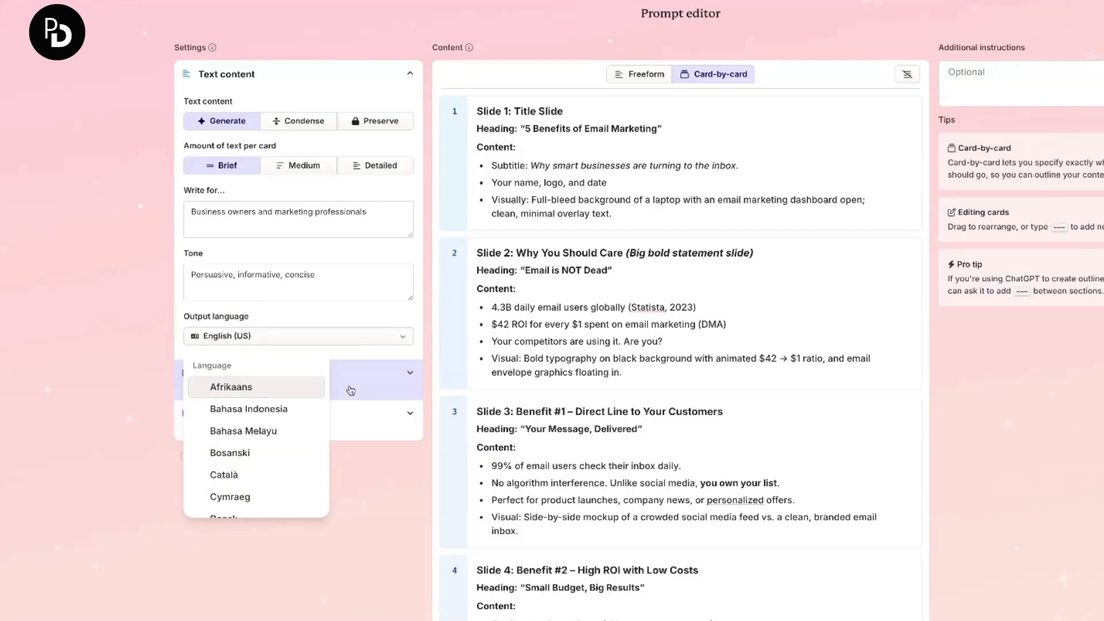
pyautogui.click(414, 316)
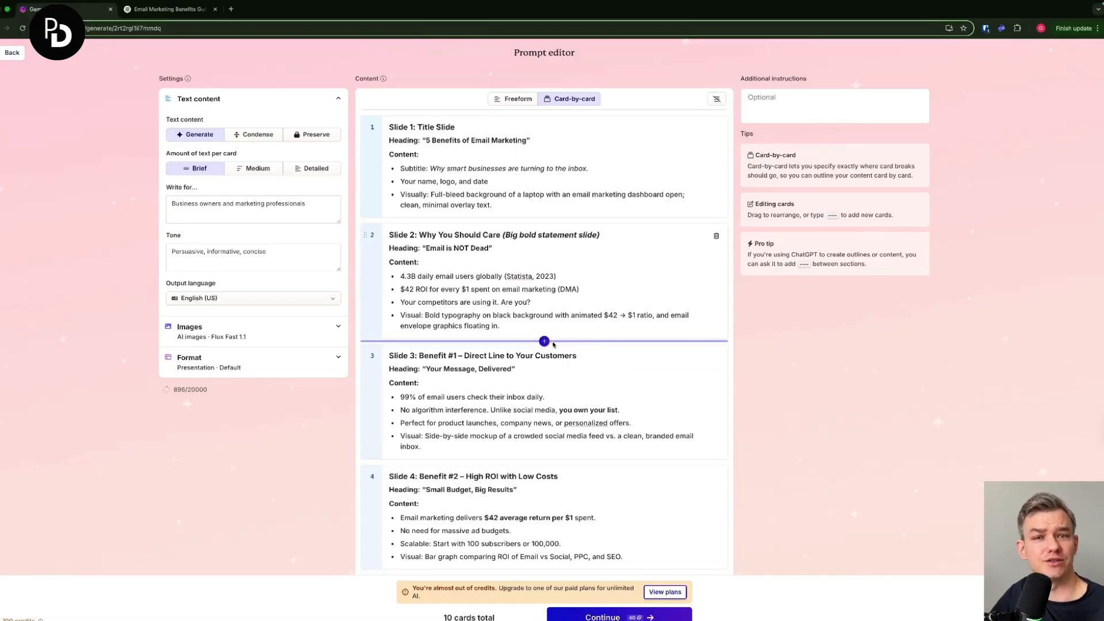
pyautogui.click(304, 299)
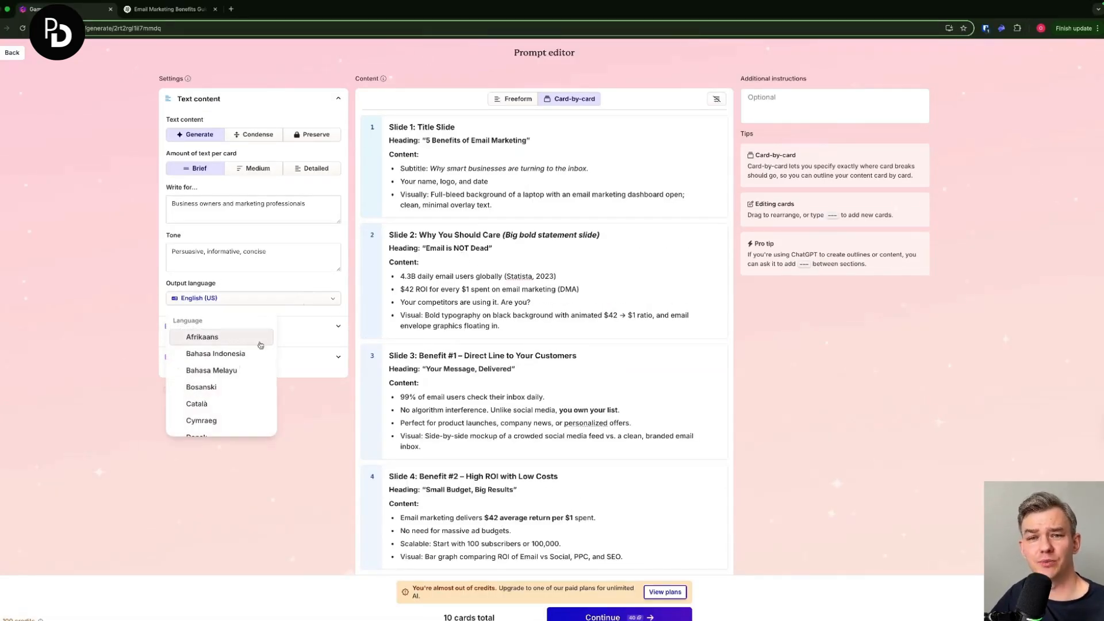
pyautogui.scroll(-2, 226, 402)
pyautogui.click(510, 292)
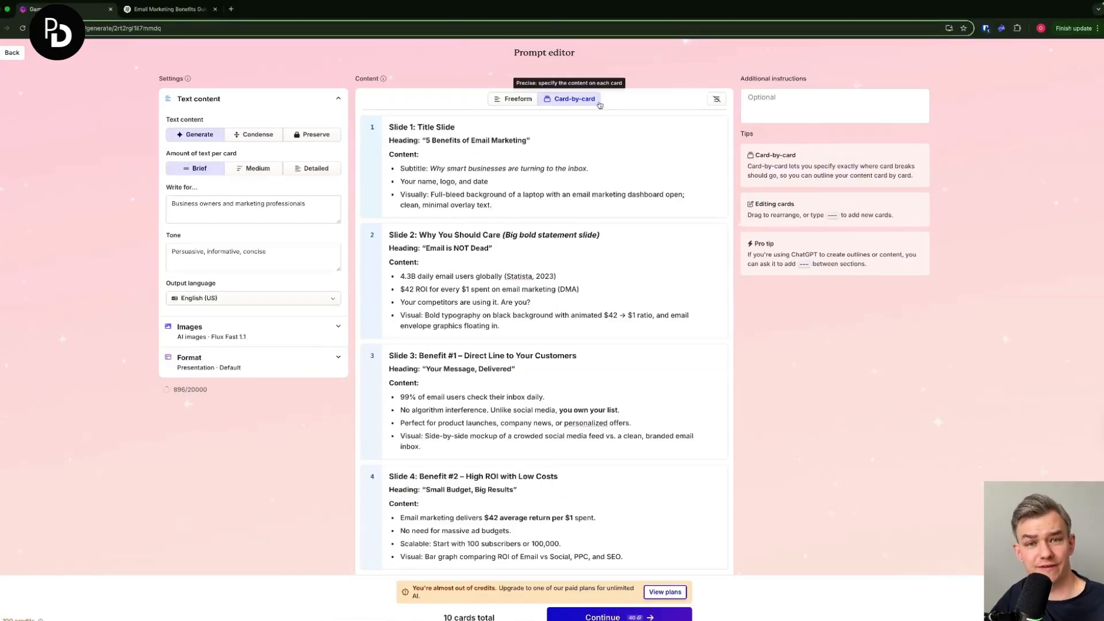
# - Accept the card-by-card slide outline and continue past the prompt editor
pyautogui.scroll(-2, 634, 489)
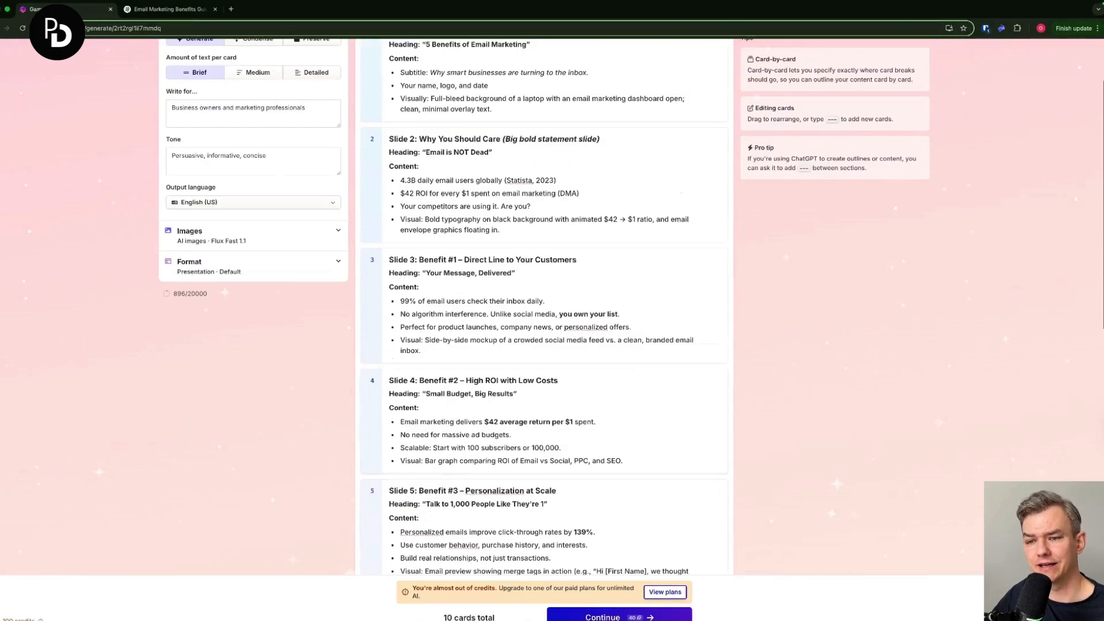
pyautogui.click(603, 615)
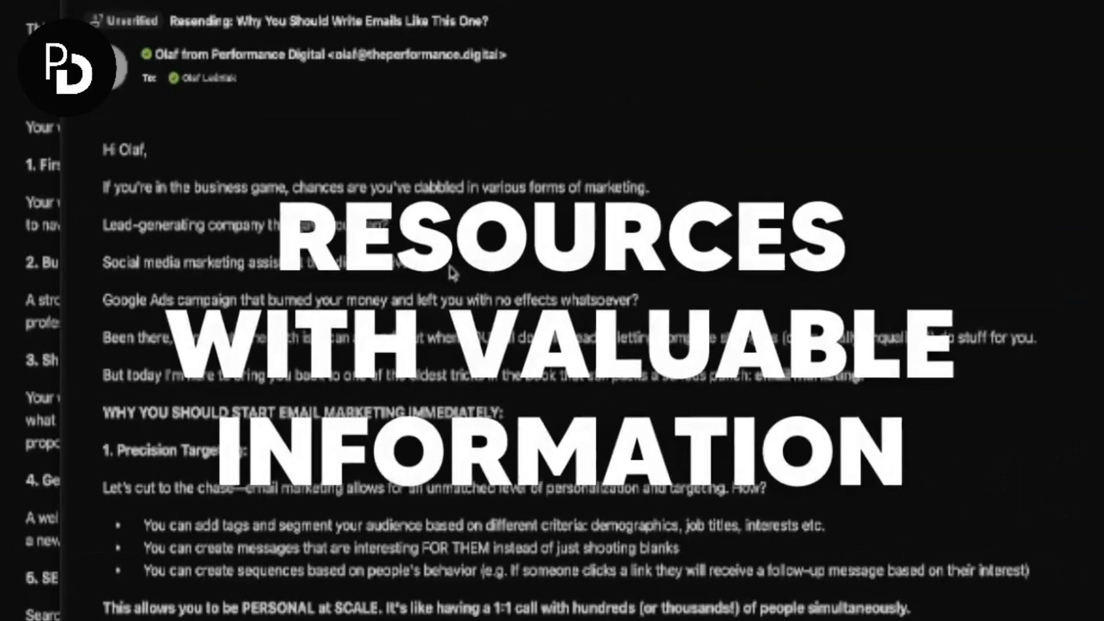
pyautogui.scroll(-5, 239, 308)
pyautogui.scroll(-5, 452, 273)
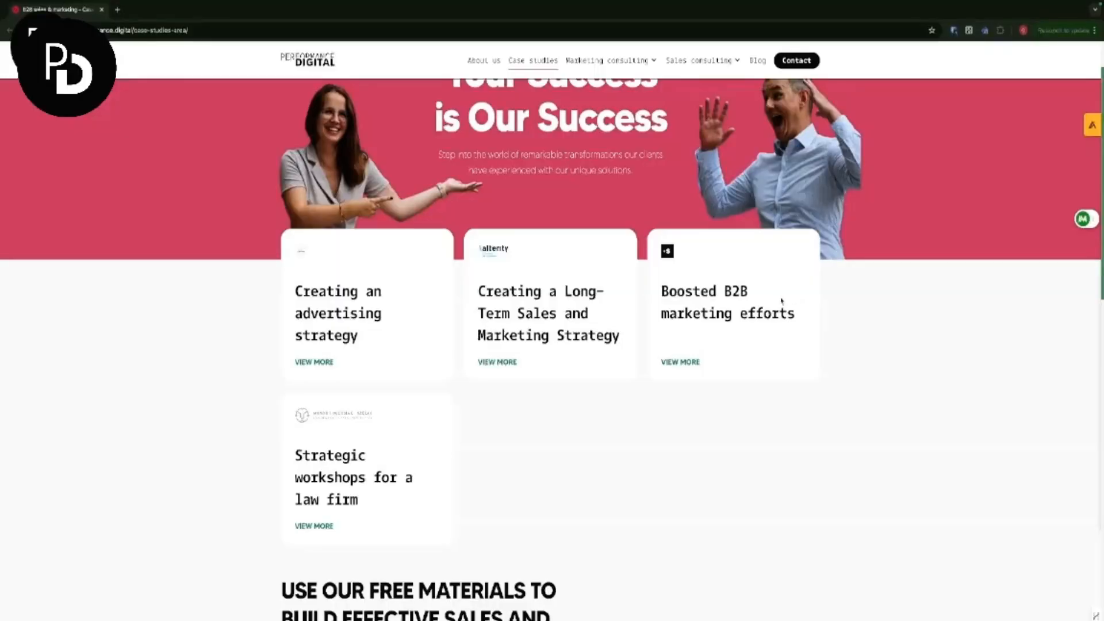
pyautogui.scroll(-10, 782, 300)
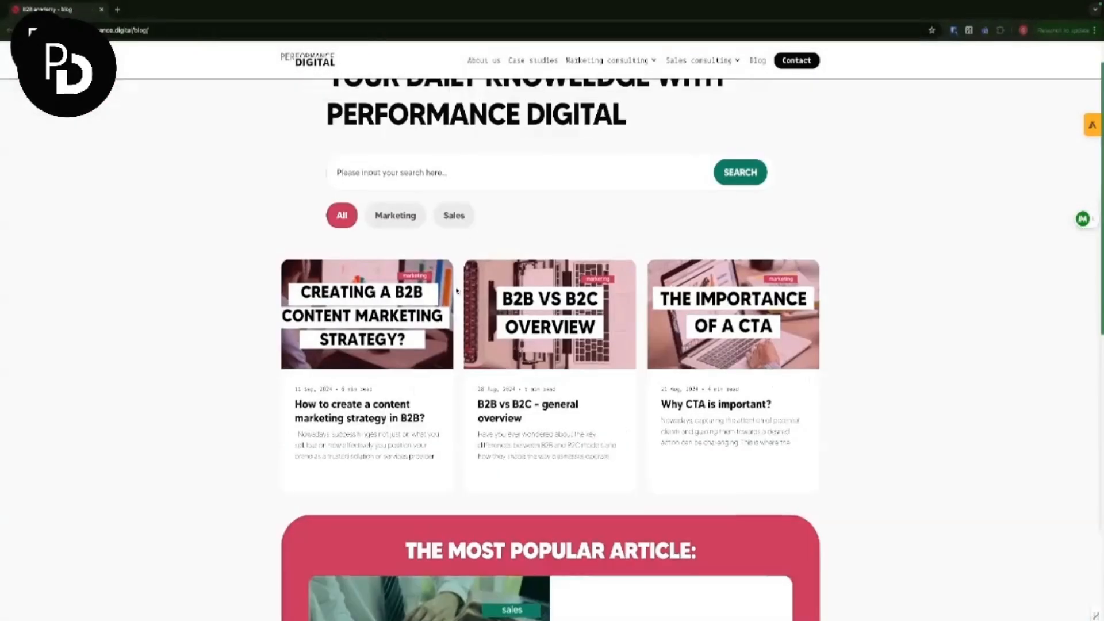
pyautogui.scroll(-2, 403, 166)
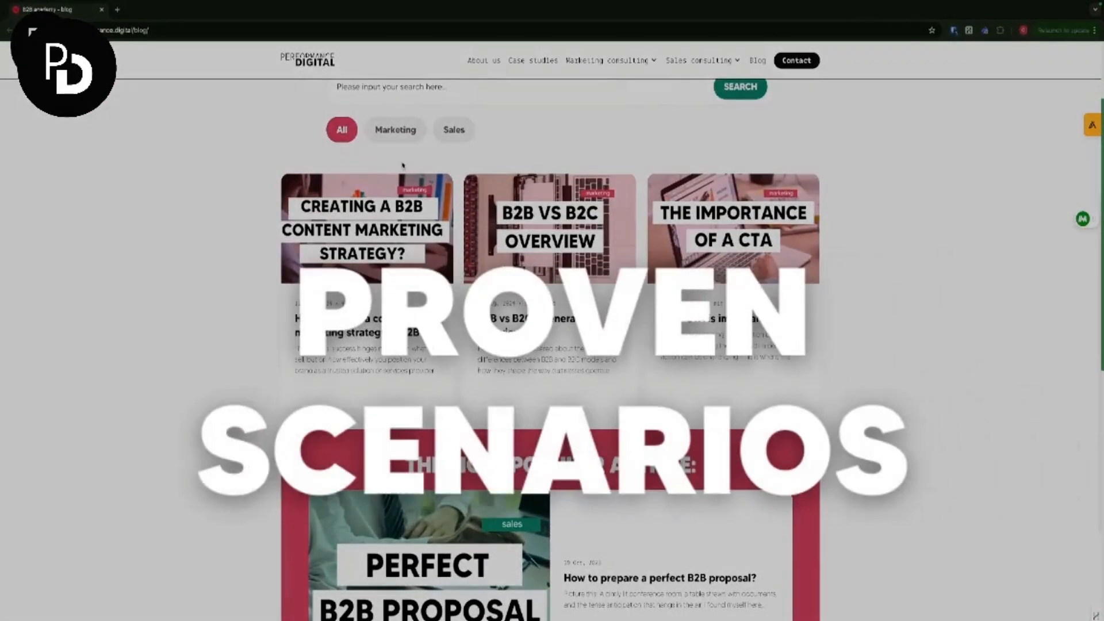
pyautogui.scroll(-3, 403, 165)
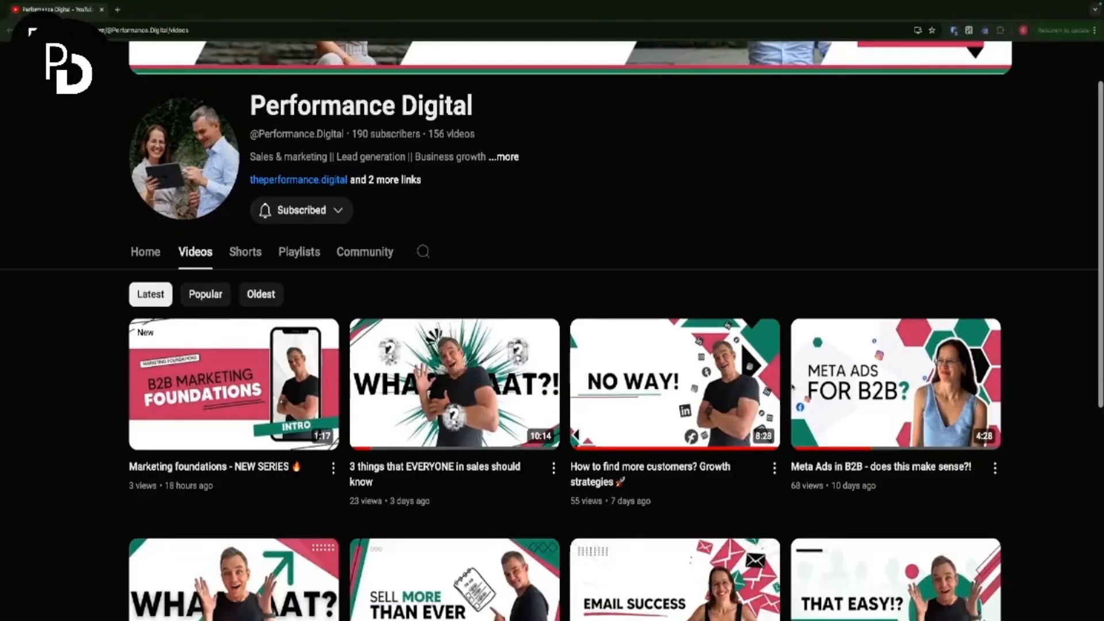
pyautogui.scroll(-2, 794, 386)
pyautogui.scroll(-3, 794, 386)
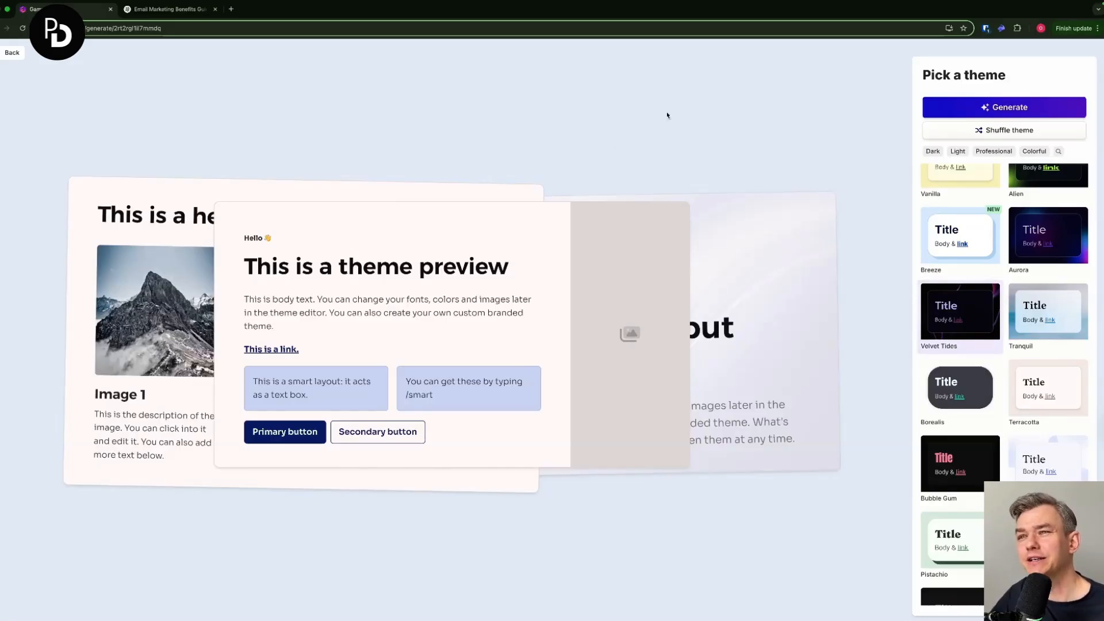
# - Preview several presentation themes for comparison, including Sage, Atmosphere, Lavender, Chisel and Vortex
pyautogui.scroll(15, 1015, 295)
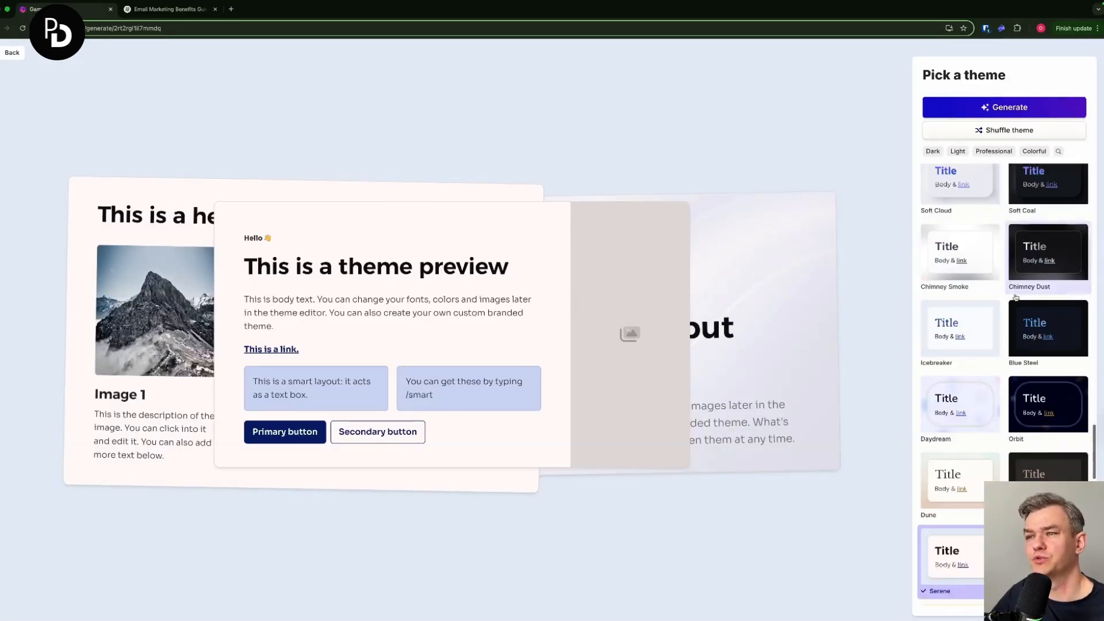
pyautogui.click(977, 307)
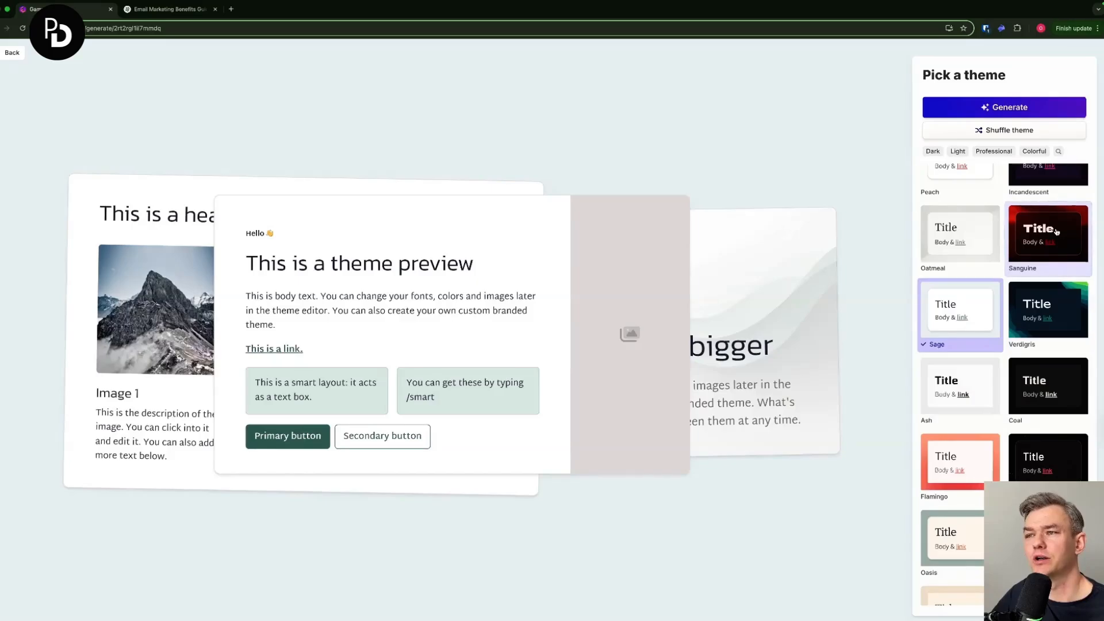
pyautogui.click(1055, 239)
pyautogui.scroll(5, 1056, 244)
pyautogui.click(952, 209)
pyautogui.click(1029, 215)
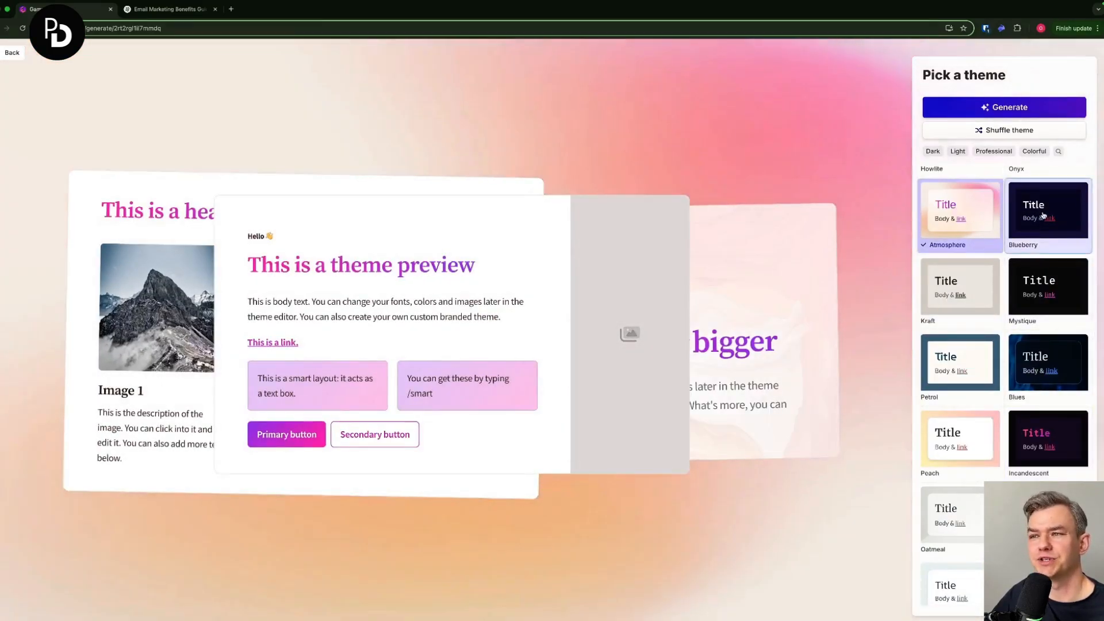
pyautogui.scroll(6, 953, 442)
pyautogui.click(953, 442)
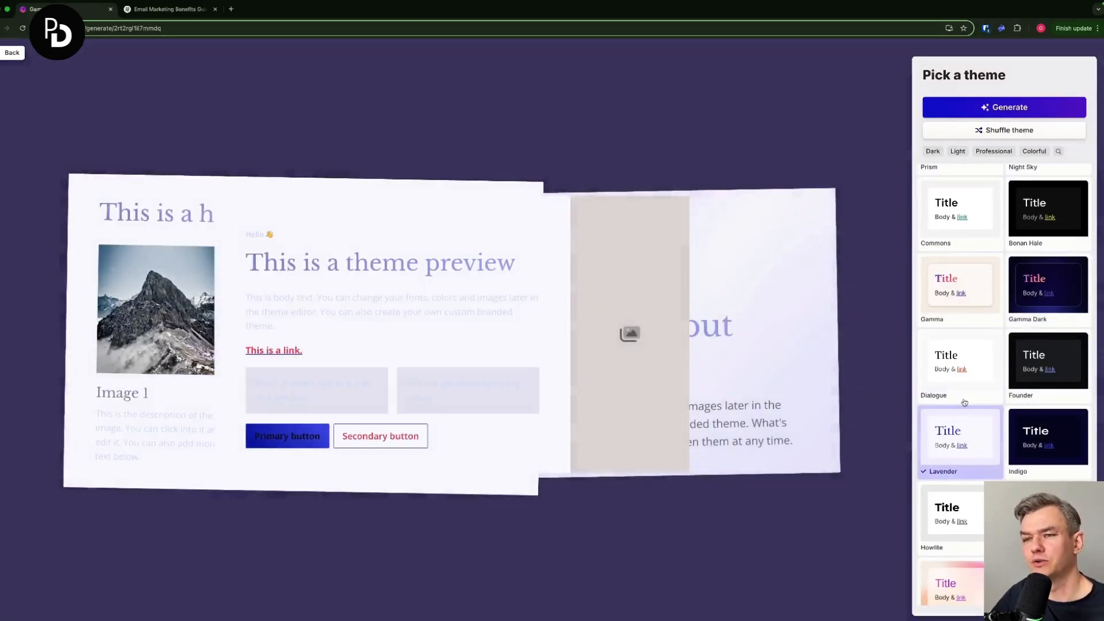
pyautogui.scroll(4, 978, 293)
pyautogui.scroll(3, 987, 280)
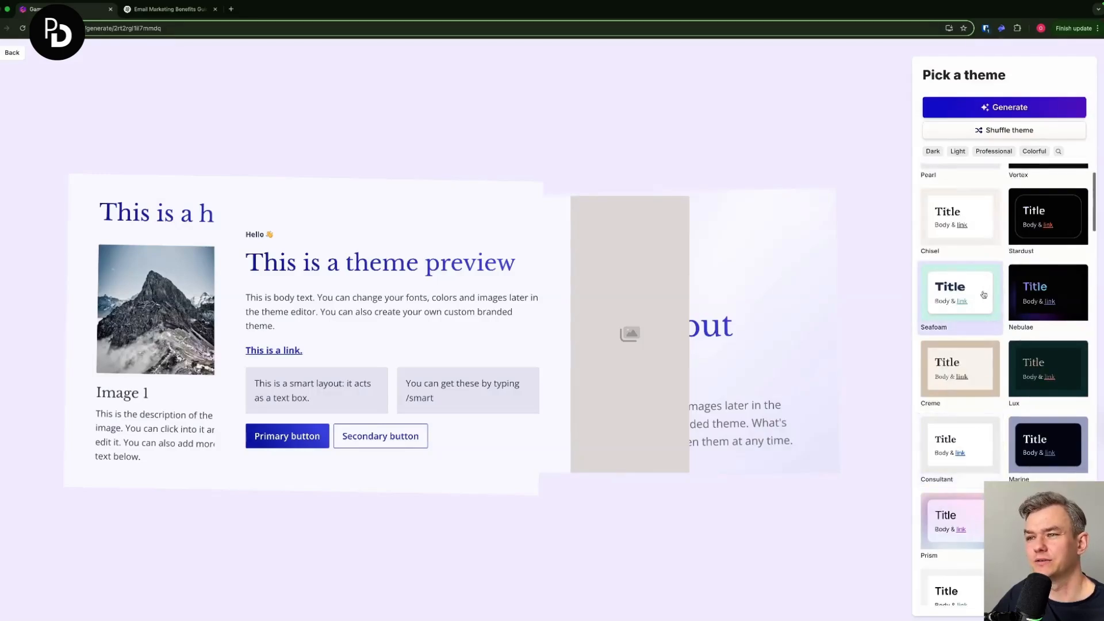
pyautogui.click(990, 291)
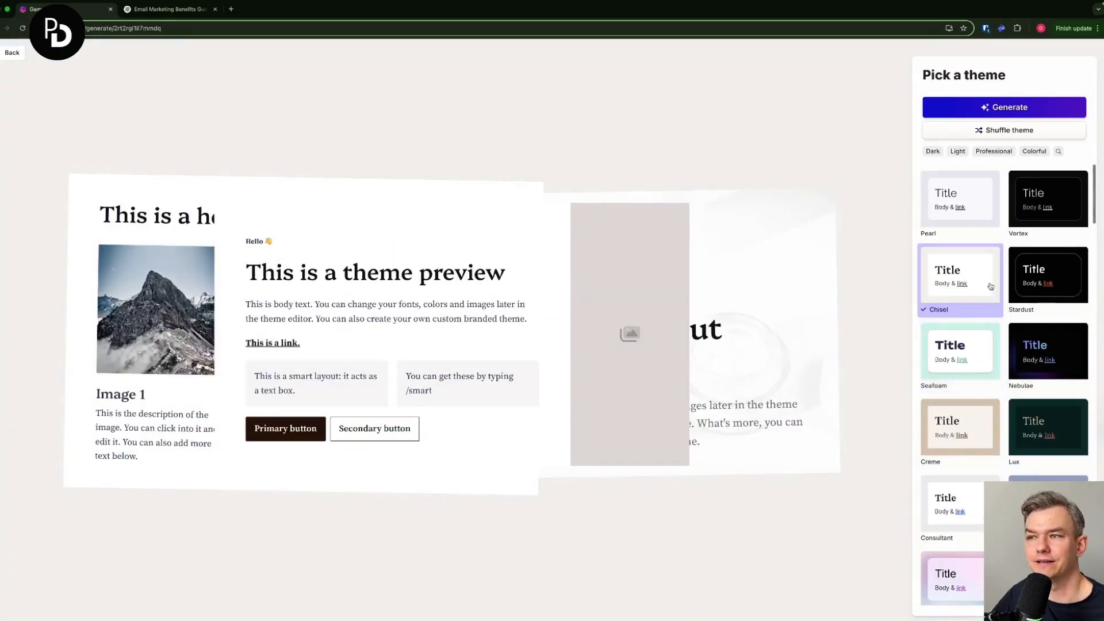
pyautogui.click(972, 204)
pyautogui.click(1039, 217)
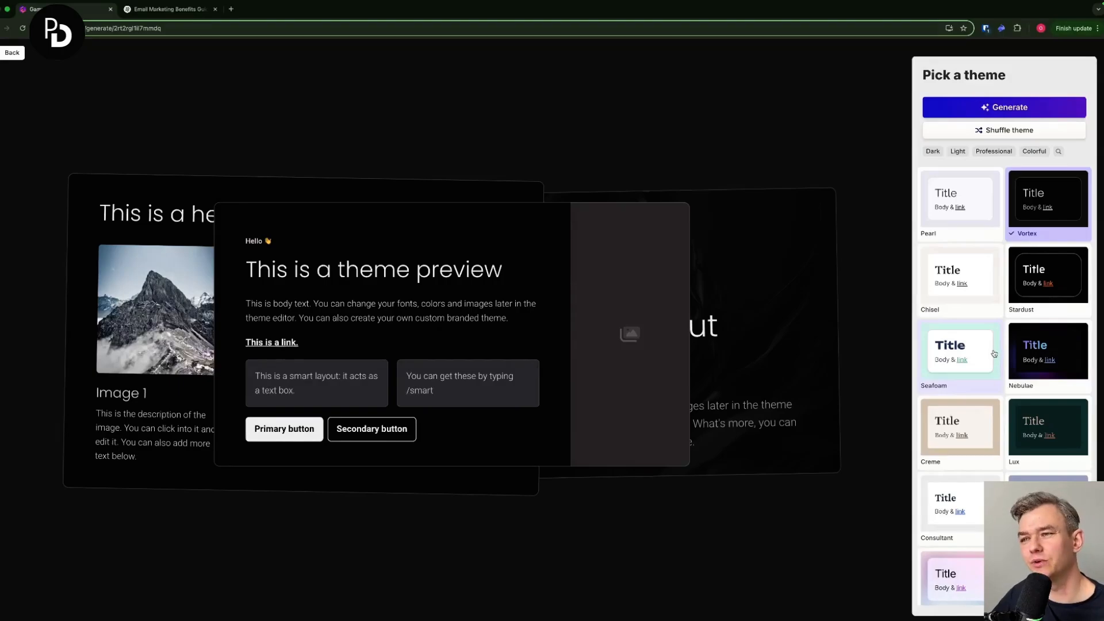
# - Choose the Nebulae theme and generate the presentation
pyautogui.click(1049, 352)
pyautogui.scroll(-3, 955, 327)
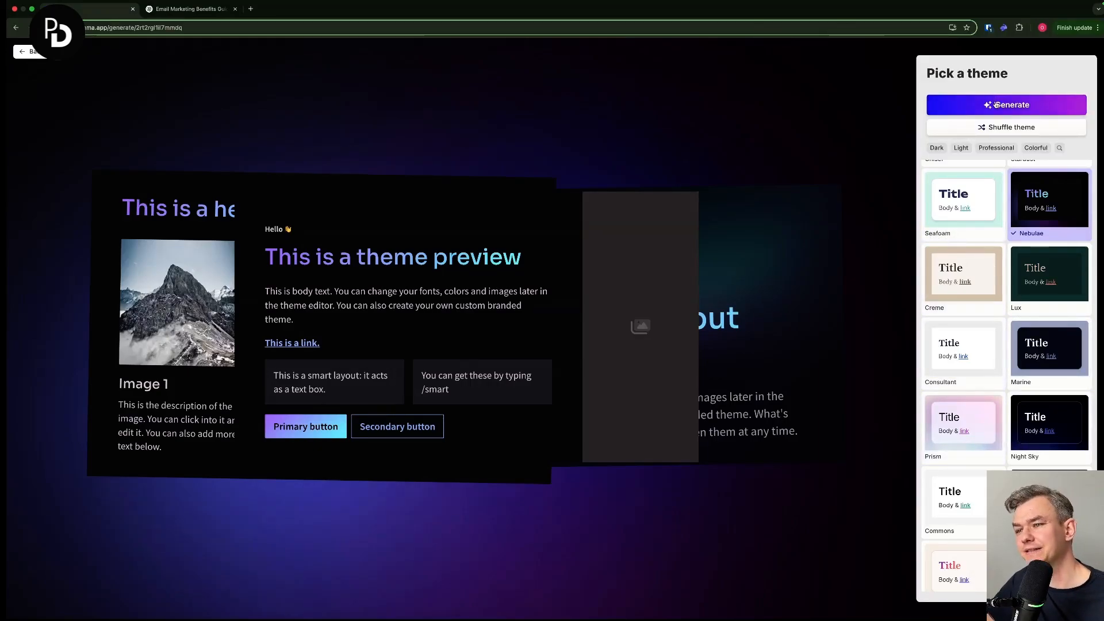
pyautogui.click(997, 105)
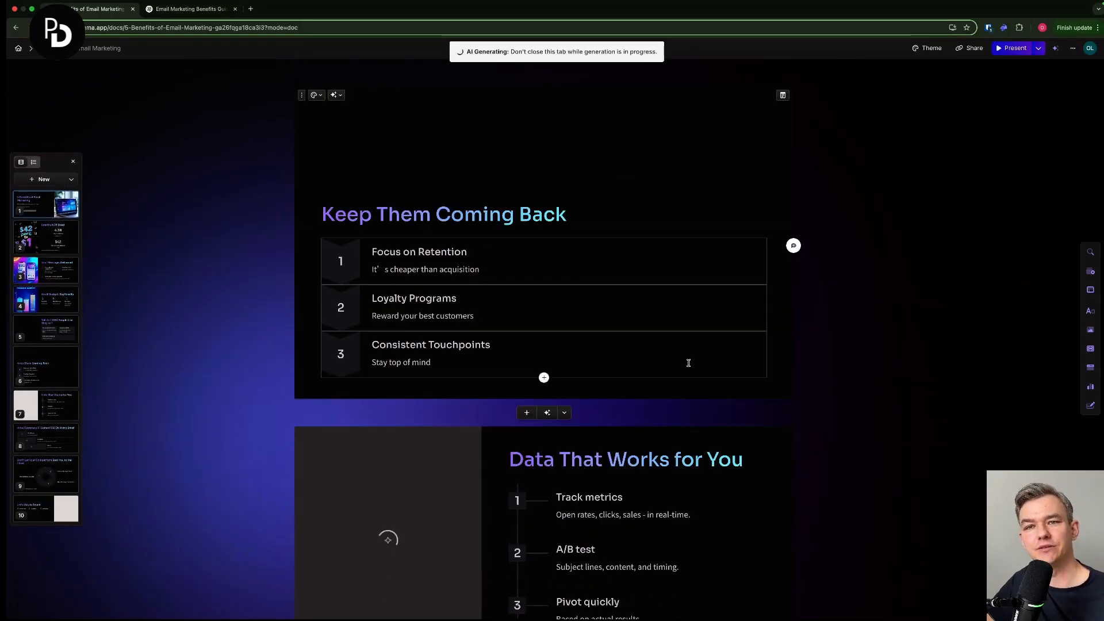
# - Have the AI try a different layout for the "Talk to 1,000 People Like They're 1" card
pyautogui.scroll(-2, 694, 364)
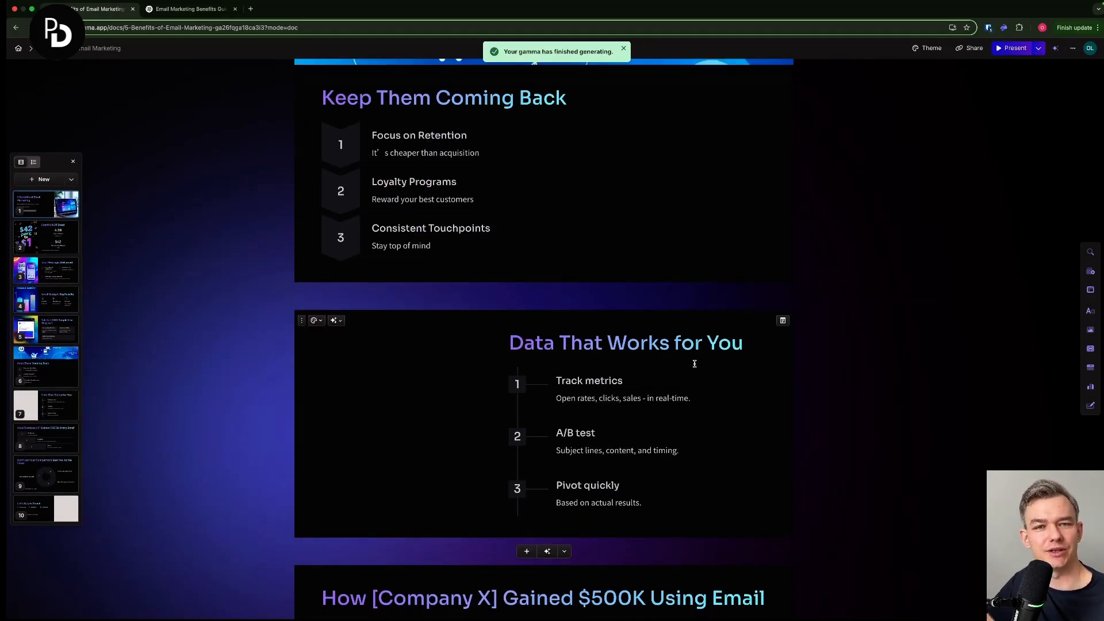
pyautogui.scroll(-4, 694, 363)
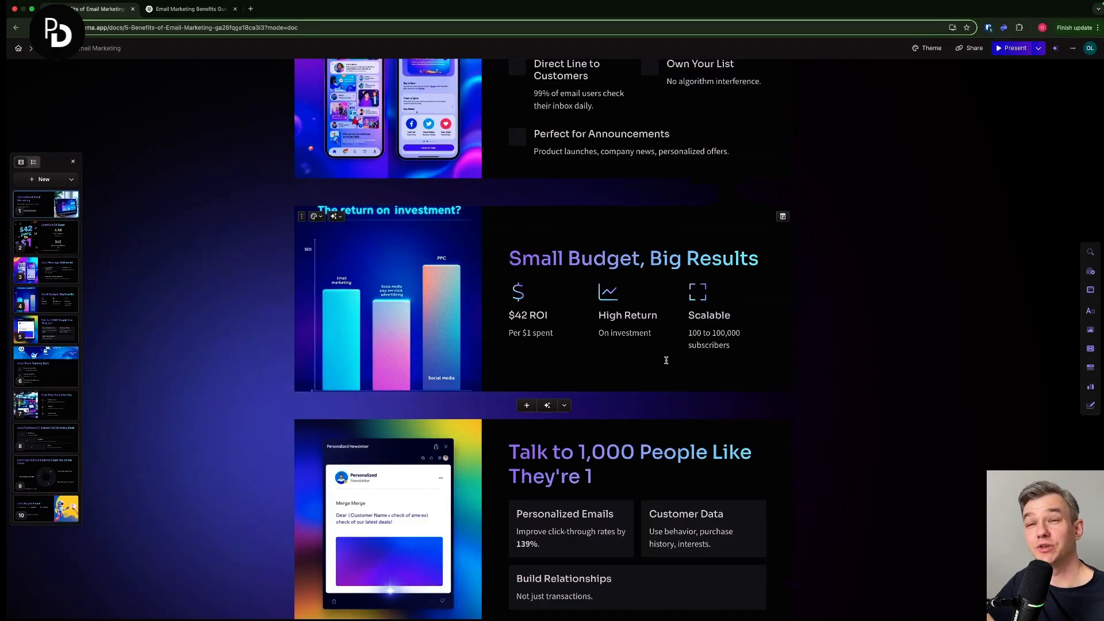
pyautogui.scroll(5, 667, 360)
pyautogui.scroll(-10, 671, 355)
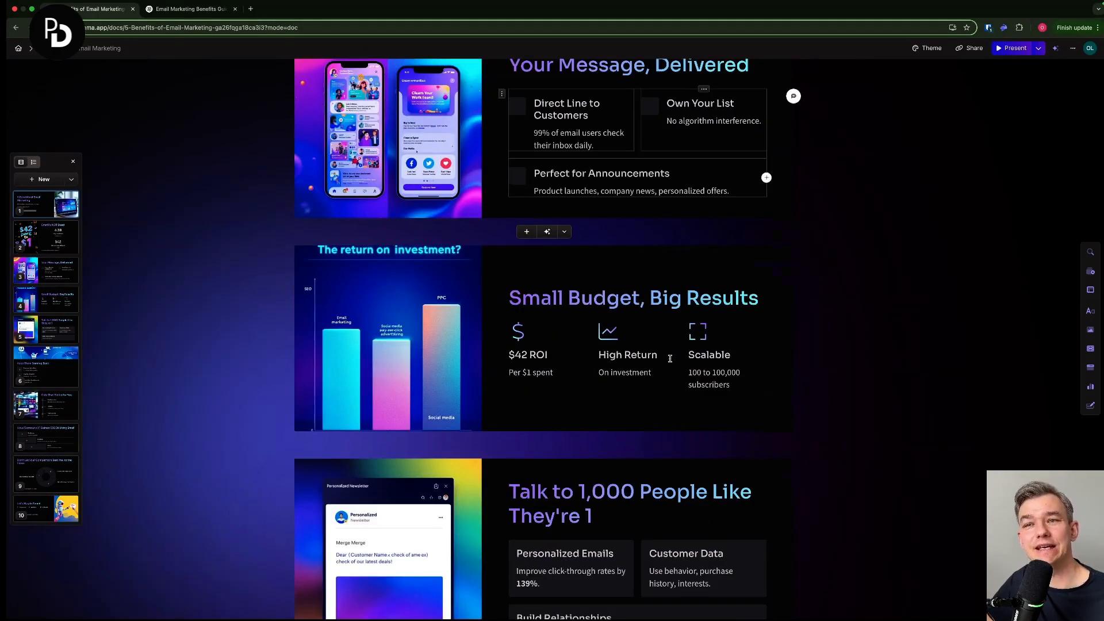
pyautogui.scroll(-1, 671, 356)
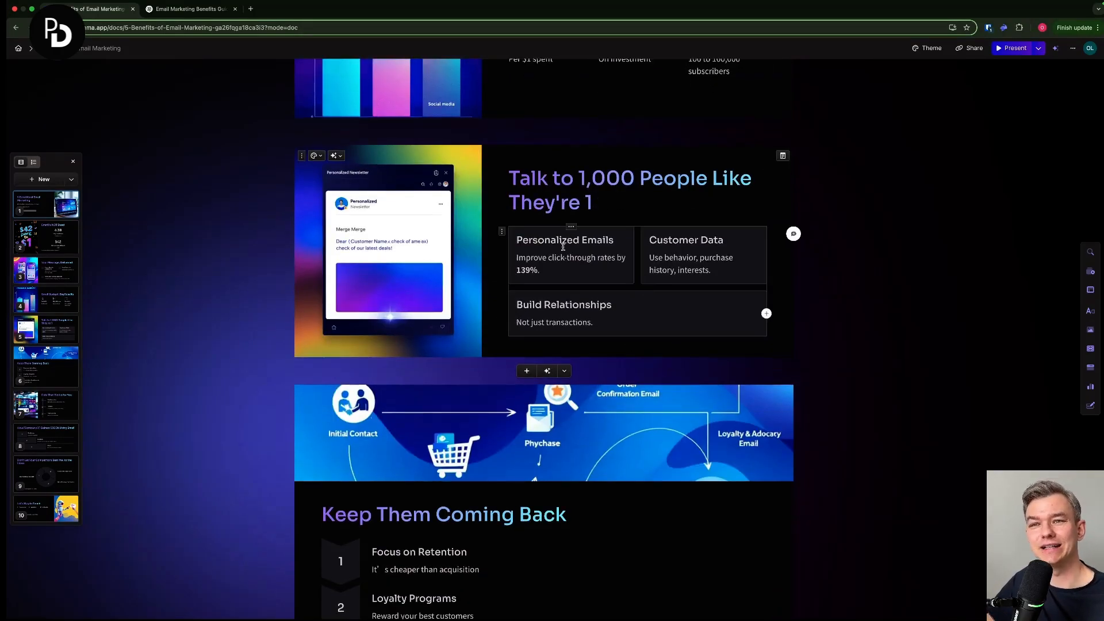
pyautogui.click(502, 233)
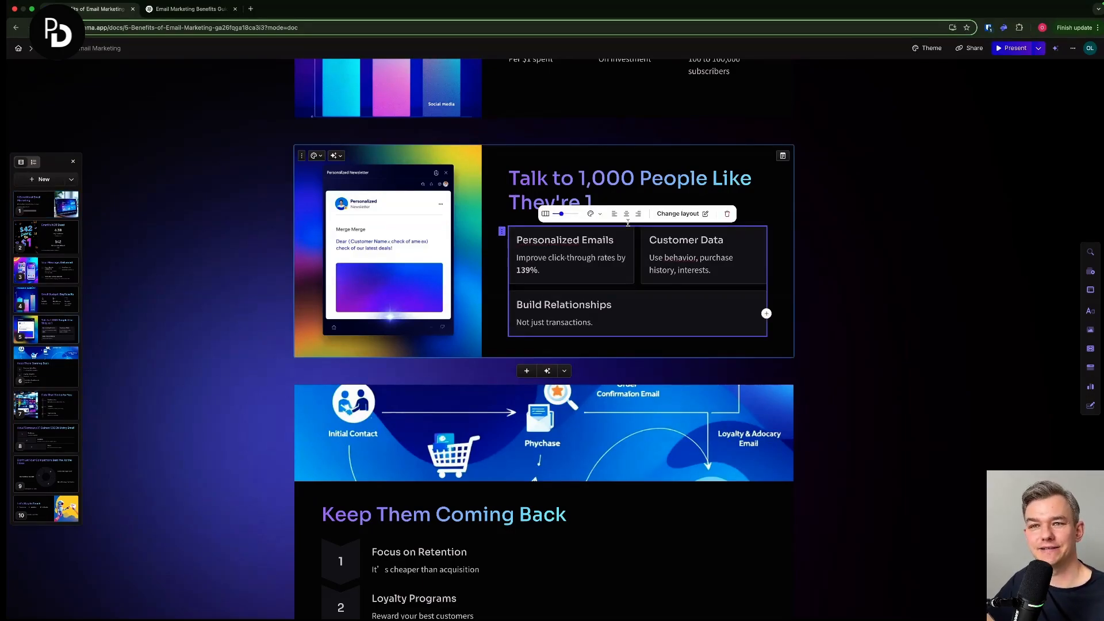
pyautogui.click(333, 156)
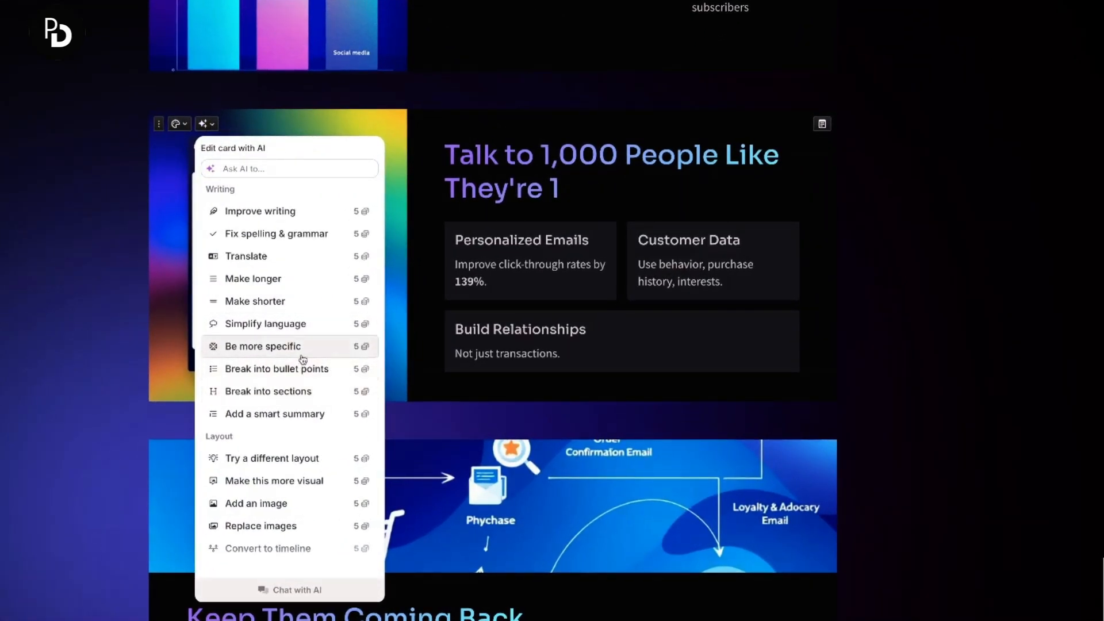
pyautogui.click(313, 460)
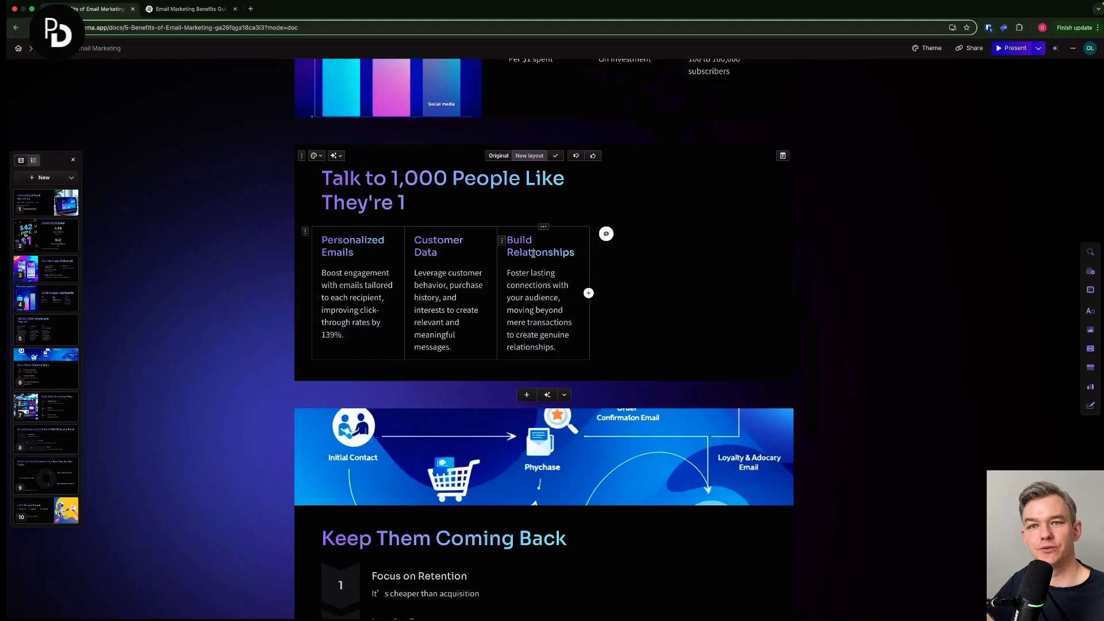
# - Add an empty fourth column after Build Relationships and delete it again
pyautogui.click(305, 230)
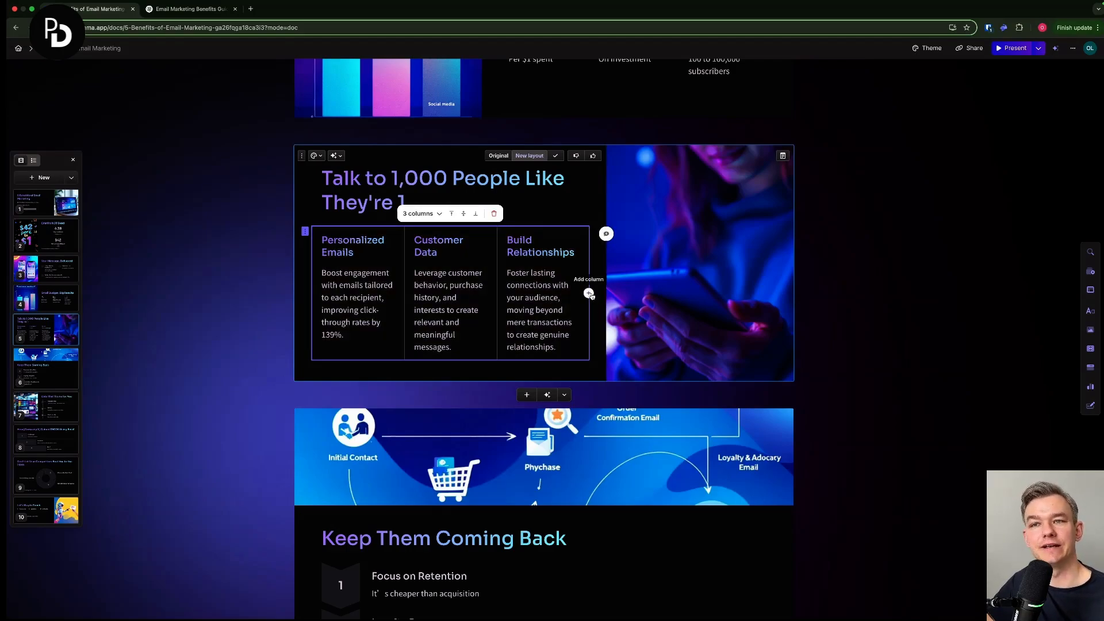
pyautogui.click(589, 294)
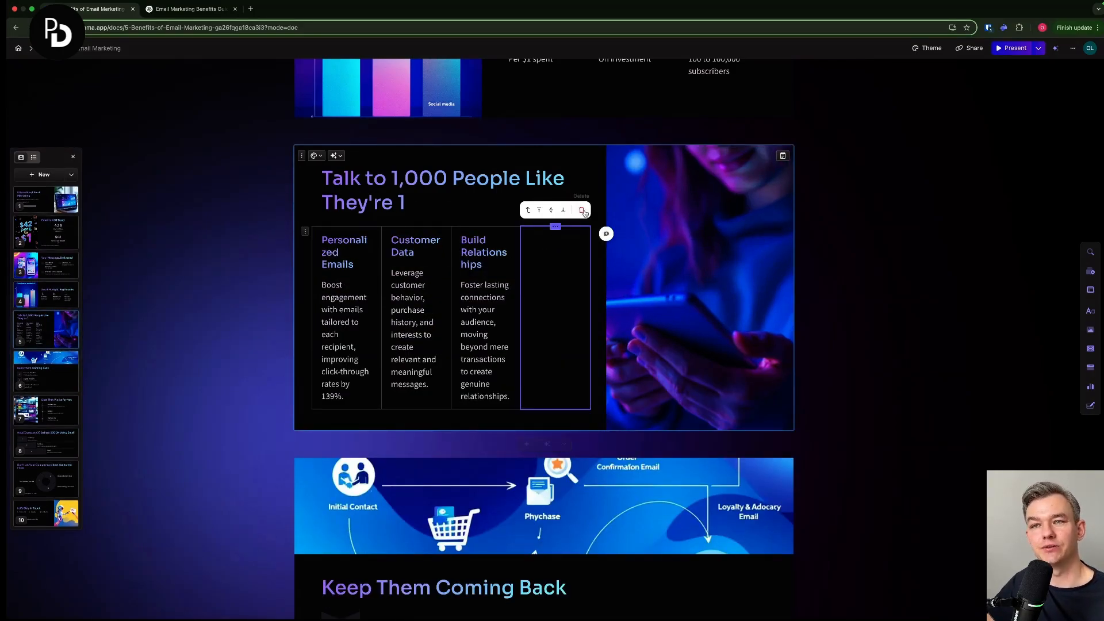
pyautogui.click(582, 210)
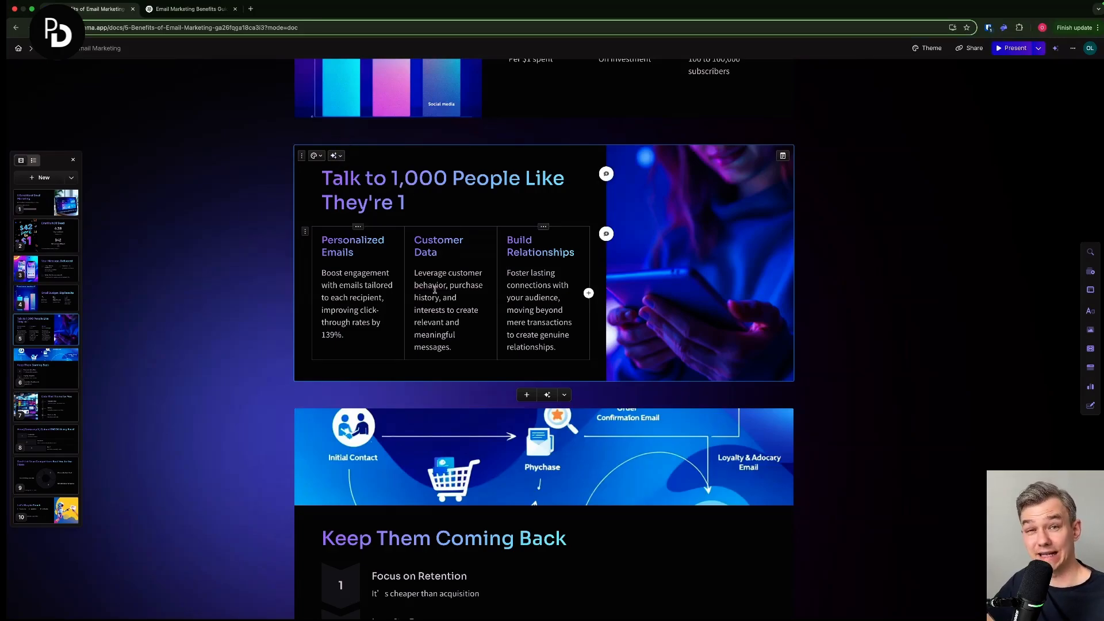
# - Review the remaining generated cards, from "Data That Works for You" to the closing "Let's Stay in Touch" card
pyautogui.scroll(-8, 457, 314)
pyautogui.scroll(-2, 600, 356)
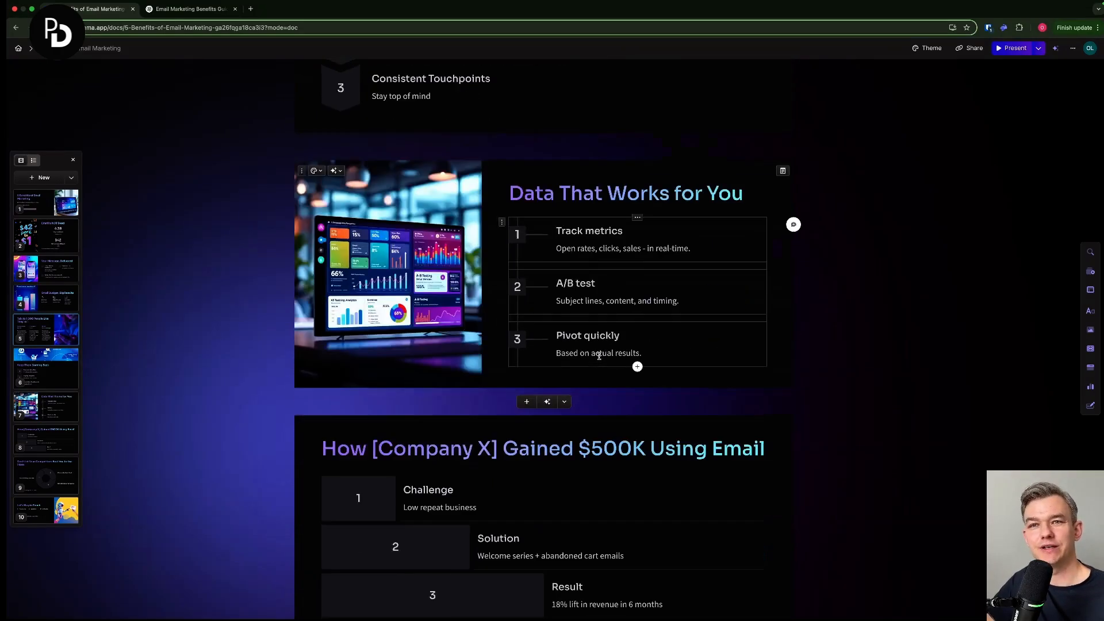
pyautogui.scroll(-8, 635, 366)
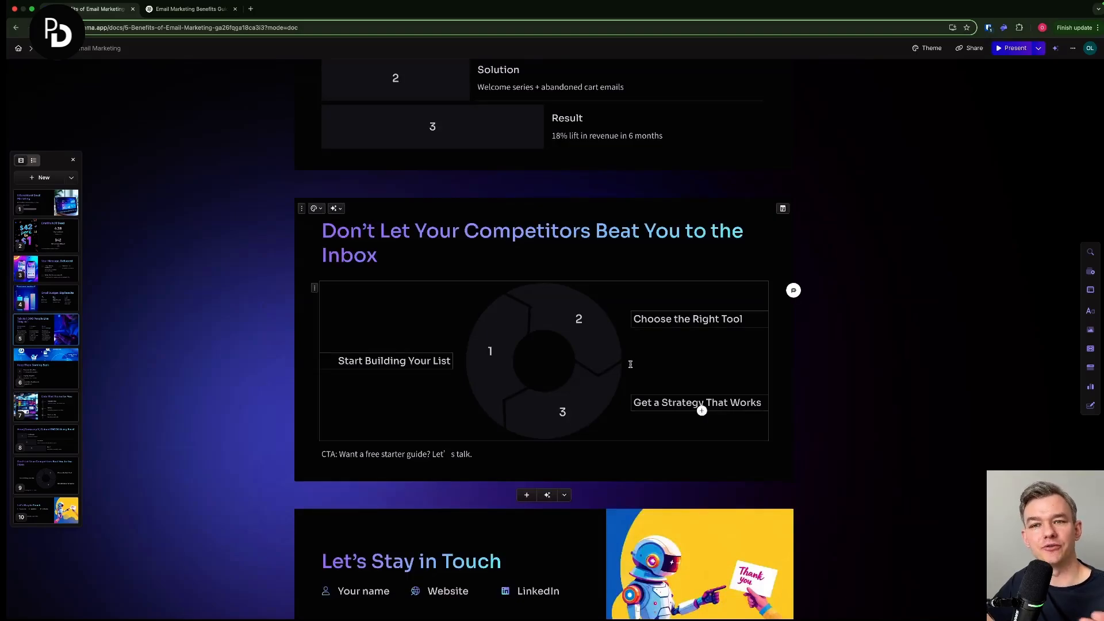
pyautogui.scroll(5, 463, 309)
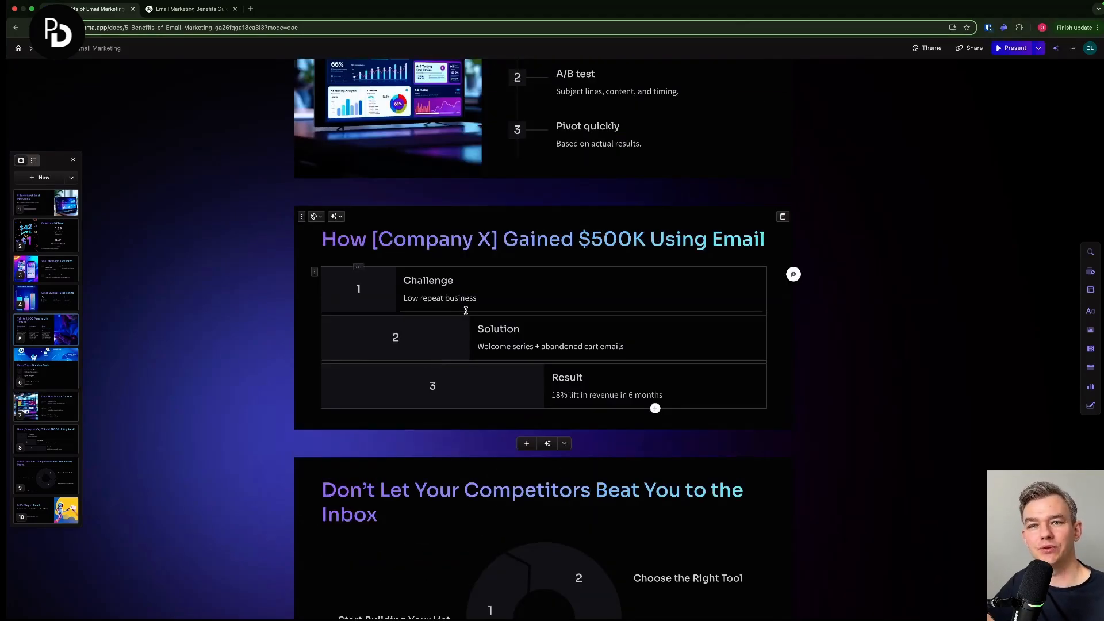
pyautogui.scroll(6, 505, 307)
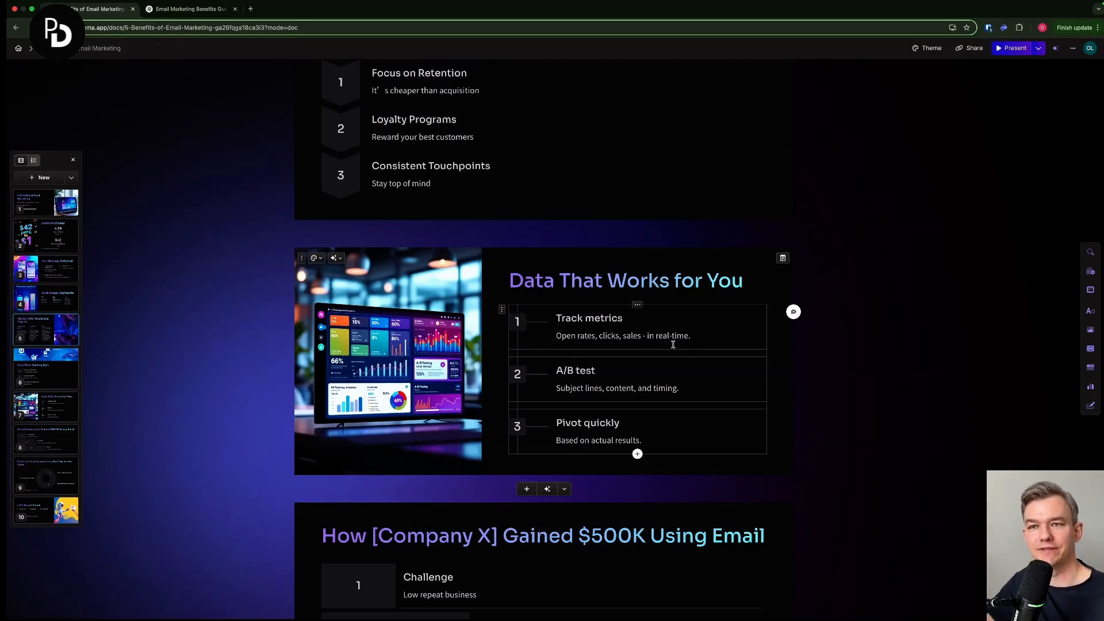
pyautogui.scroll(-15, 672, 344)
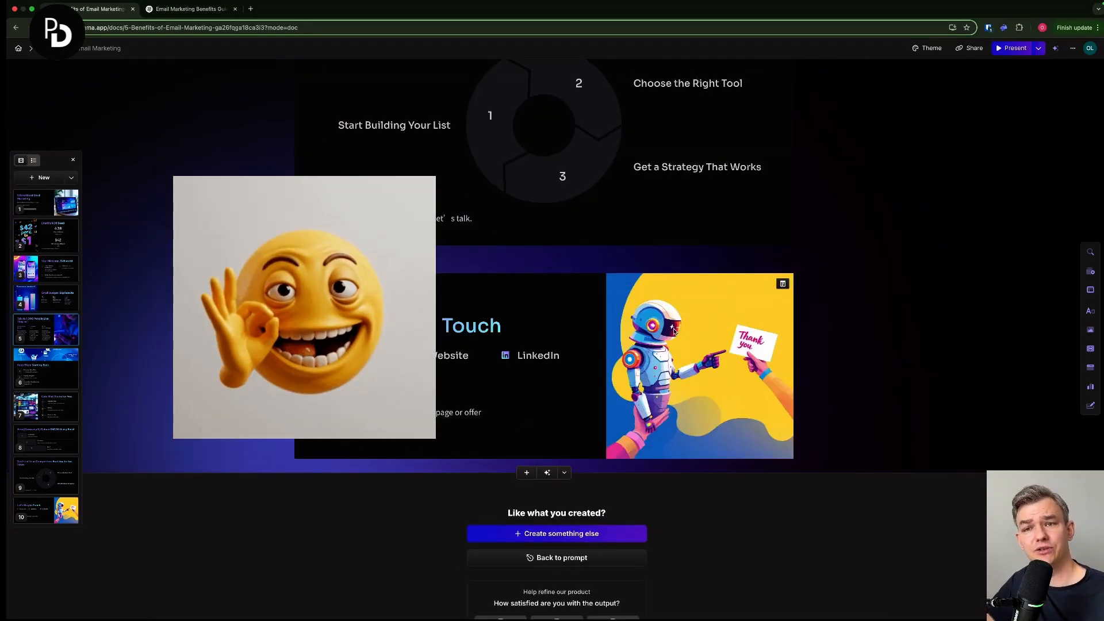
pyautogui.scroll(4, 673, 328)
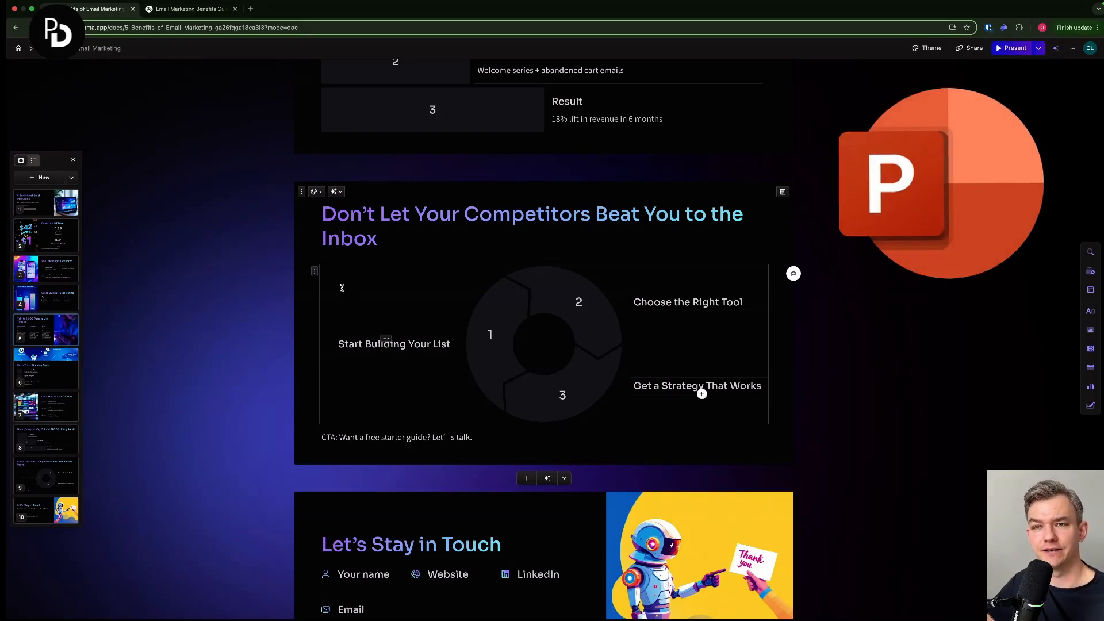
# - Export all cards of the presentation to PowerPoint
pyautogui.click(972, 49)
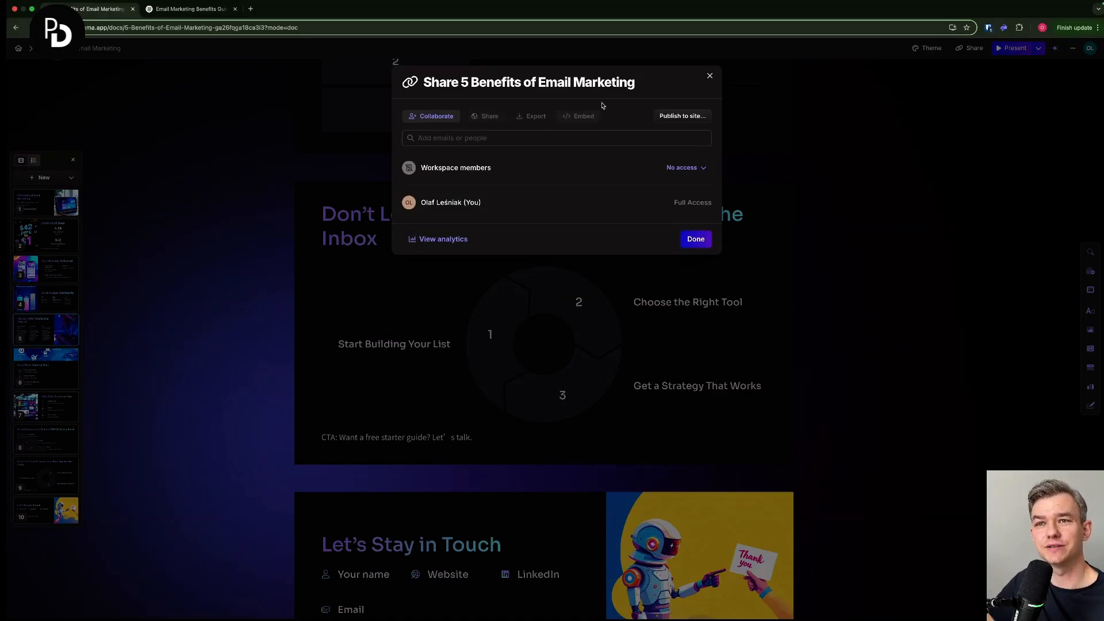
pyautogui.click(533, 115)
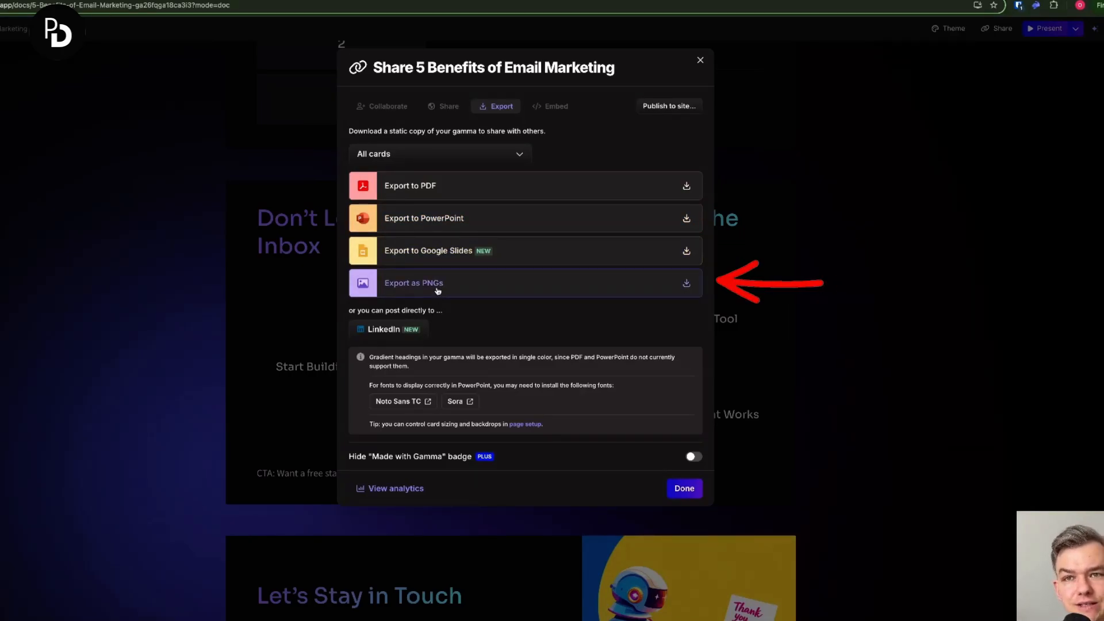
pyautogui.click(438, 219)
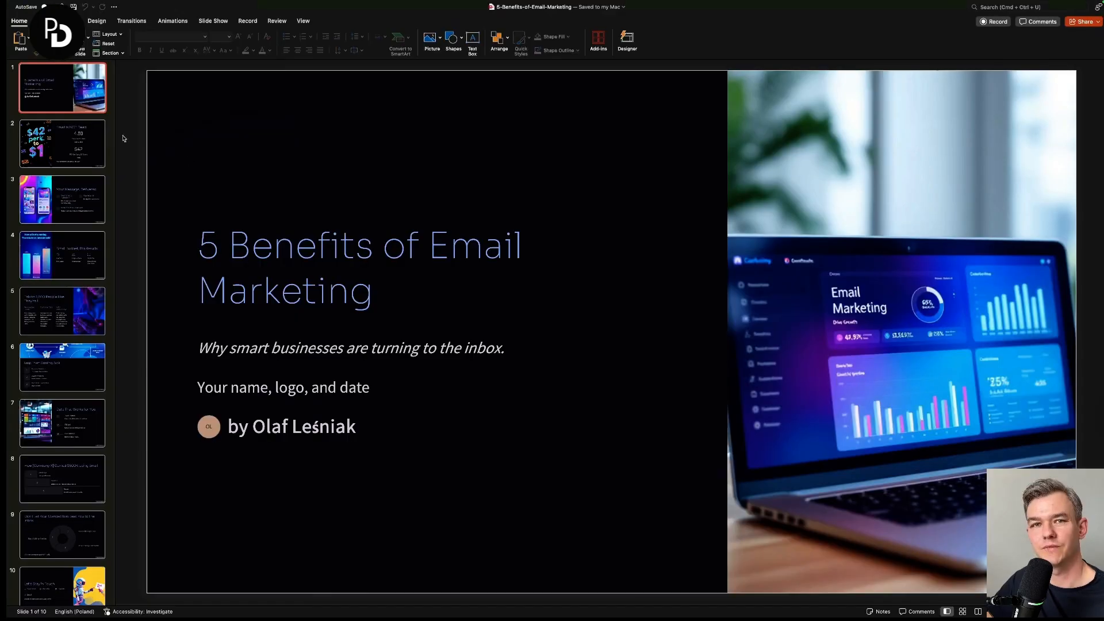
# - In PowerPoint, inspect exported slides 2 to 4 and test whether the "Small Budget, Big Results" slide's title and text boxes are editable
pyautogui.click(65, 150)
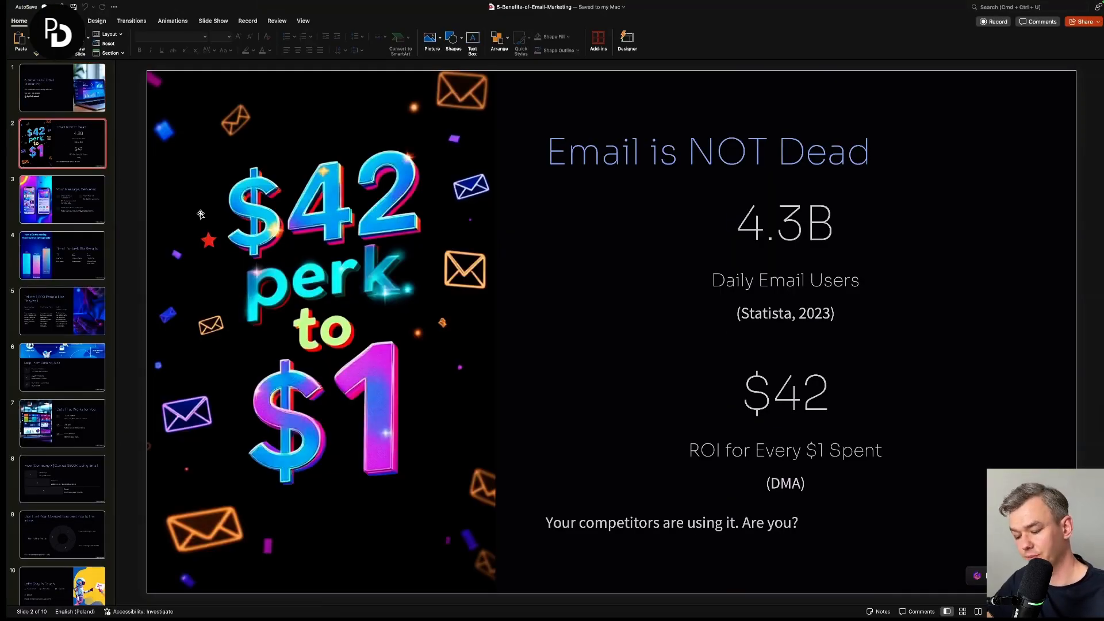
pyautogui.press('Down')
pyautogui.press('Down')
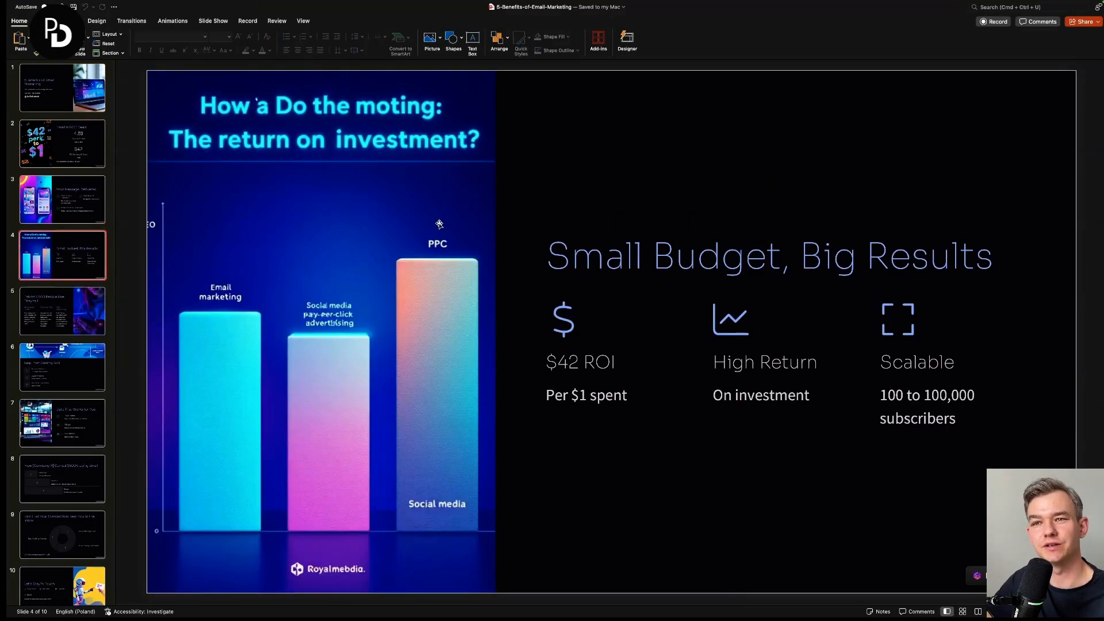
pyautogui.click(606, 258)
pyautogui.click(588, 363)
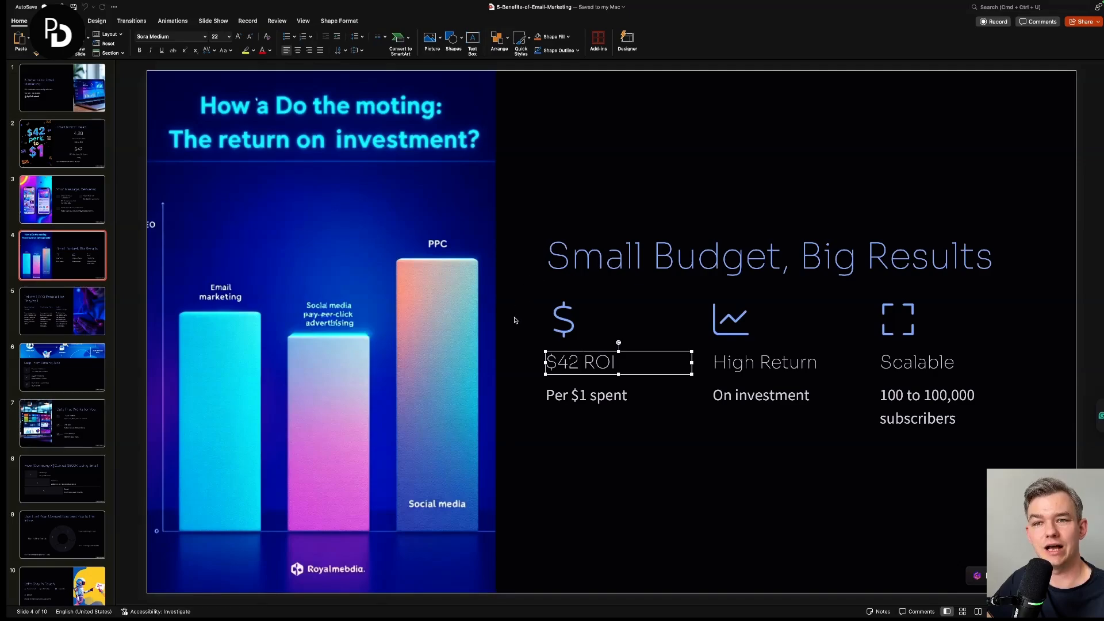
pyautogui.click(715, 270)
pyautogui.doubleClick(716, 271)
pyautogui.click(784, 256)
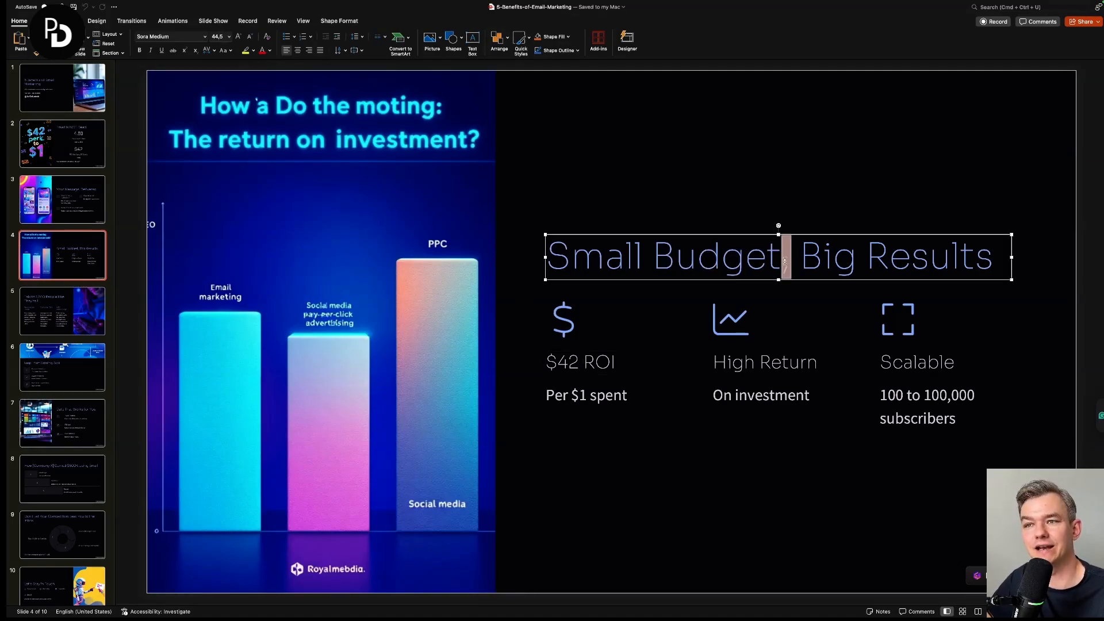
pyautogui.click(715, 403)
# - Check the text boxes on slide 5 for editability by selecting the word "behavior" in the Customer Data description
pyautogui.click(87, 326)
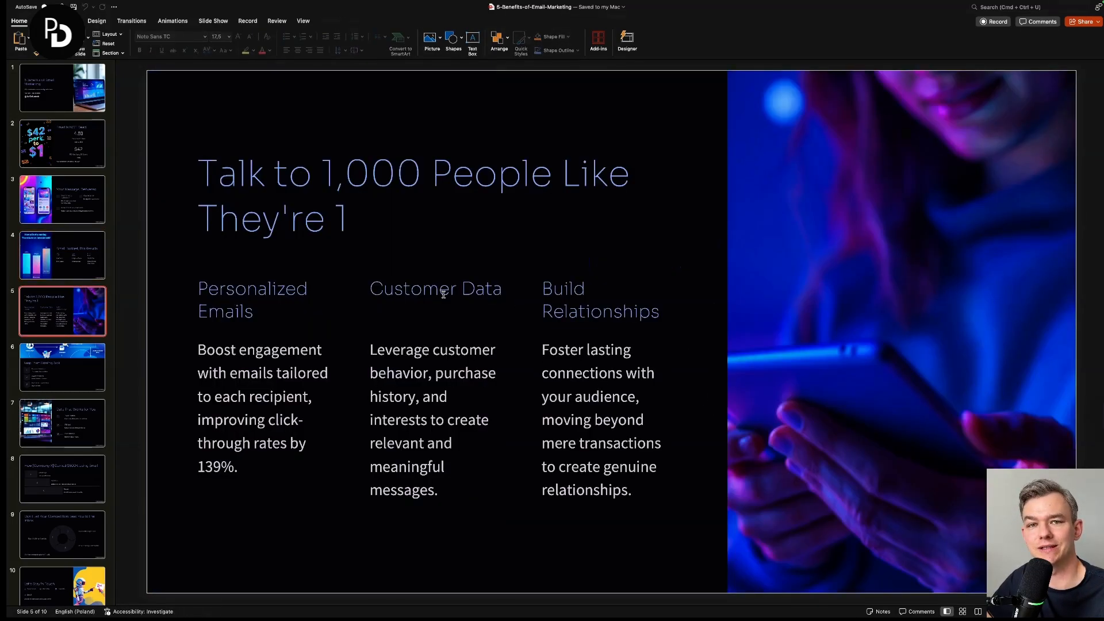
pyautogui.click(564, 361)
pyautogui.click(425, 370)
pyautogui.doubleClick(425, 371)
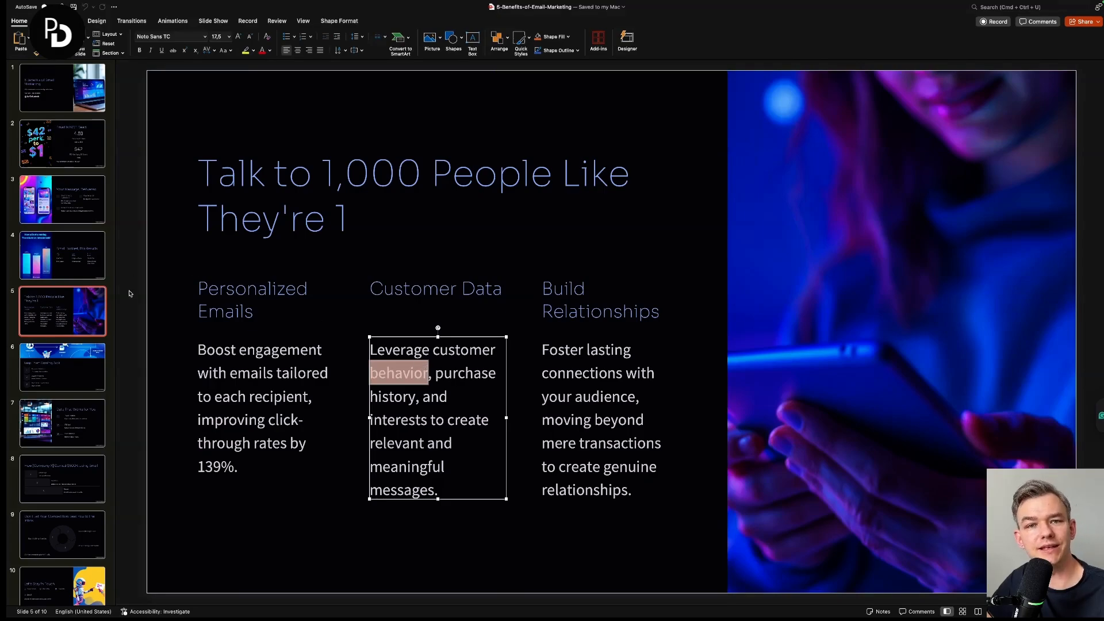
# - Check that the title and Focus on Retention text on the "Keep Them Coming Back" slide are editable, and view slide 7
pyautogui.click(62, 367)
pyautogui.click(443, 290)
pyautogui.tripleClick(442, 291)
pyautogui.click(408, 369)
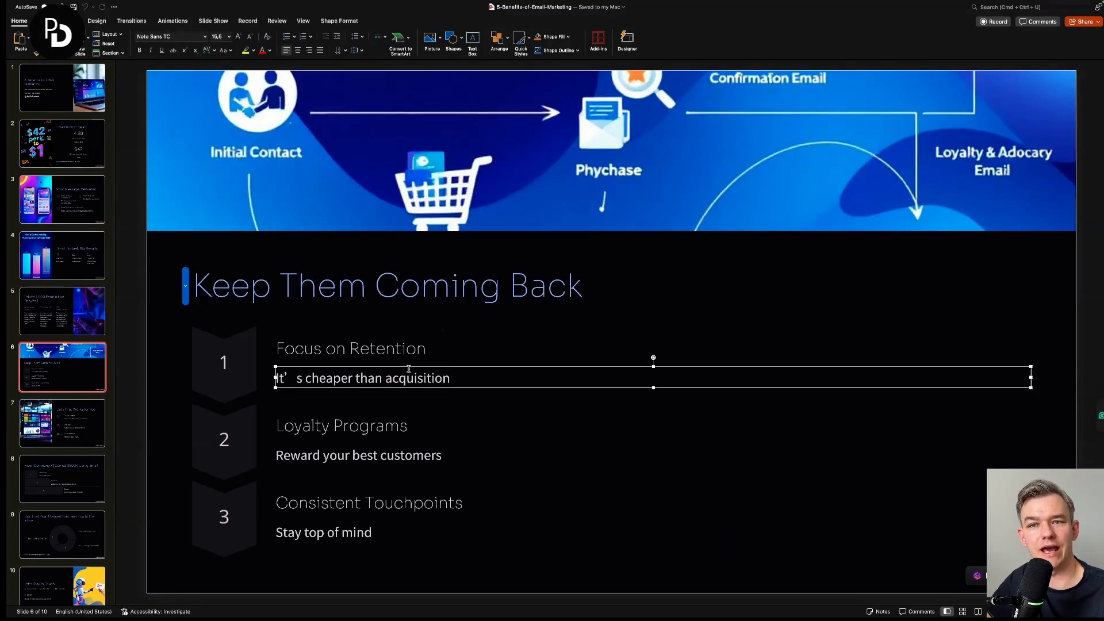
pyautogui.tripleClick(408, 369)
pyautogui.doubleClick(411, 349)
pyautogui.scroll(-1, 69, 368)
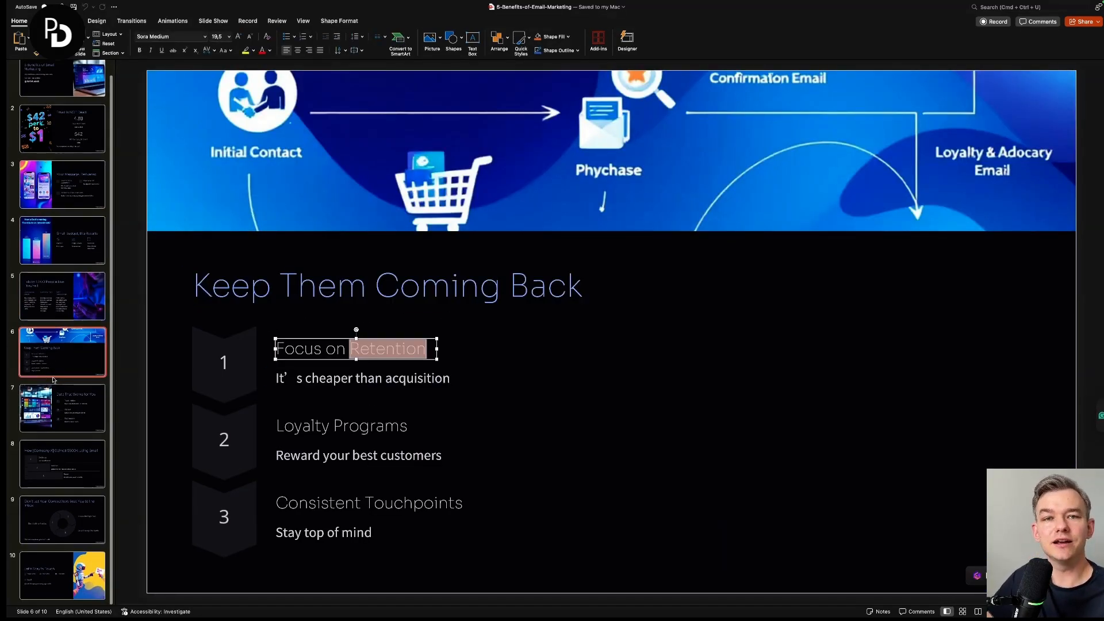
pyautogui.click(71, 411)
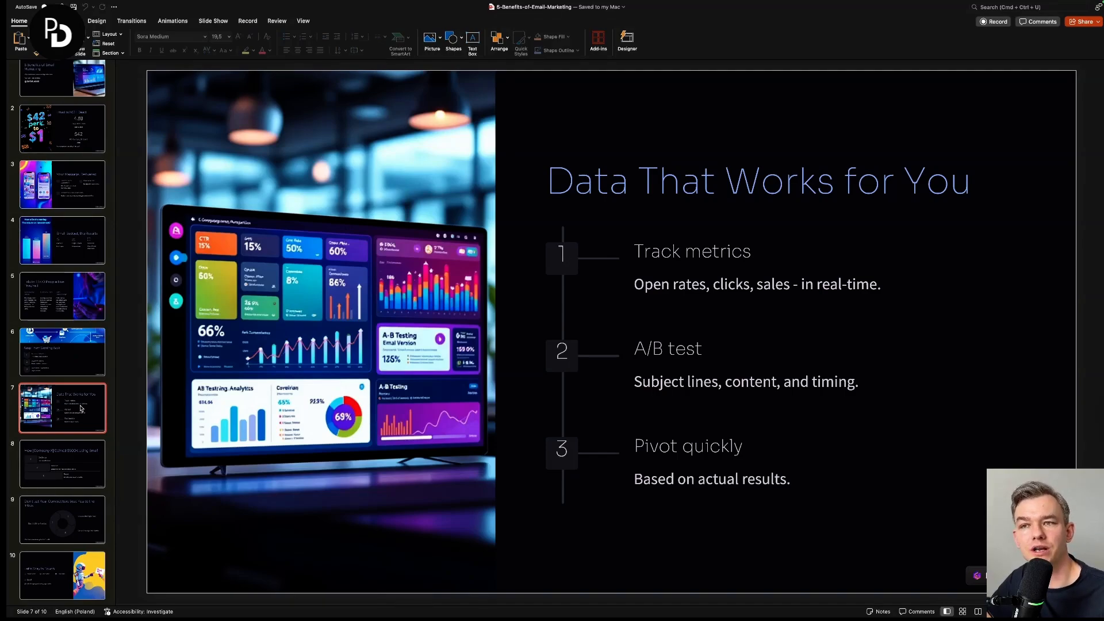